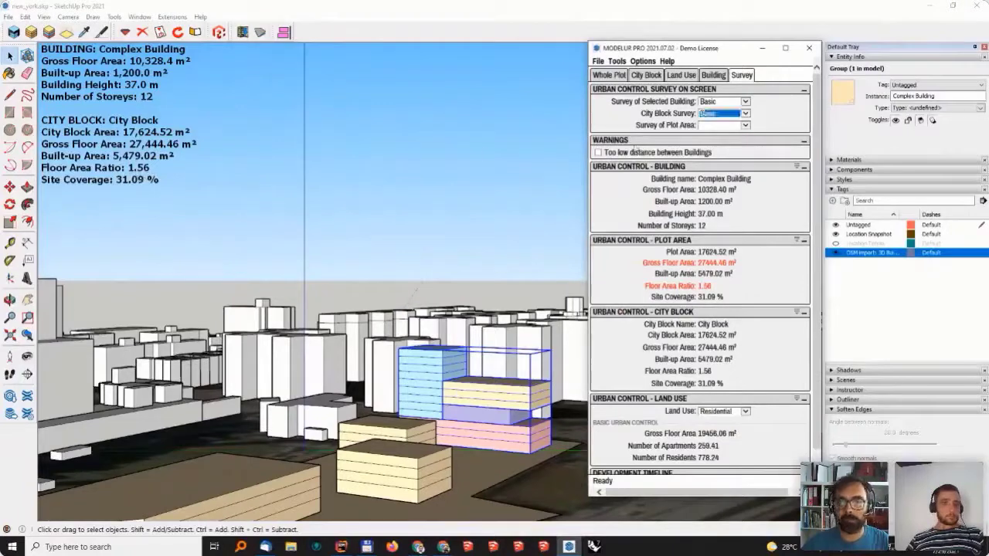
# Scale the three four-storey residential buildings up together to 8 storeys, 25 m high.
pyautogui.click(646, 76)
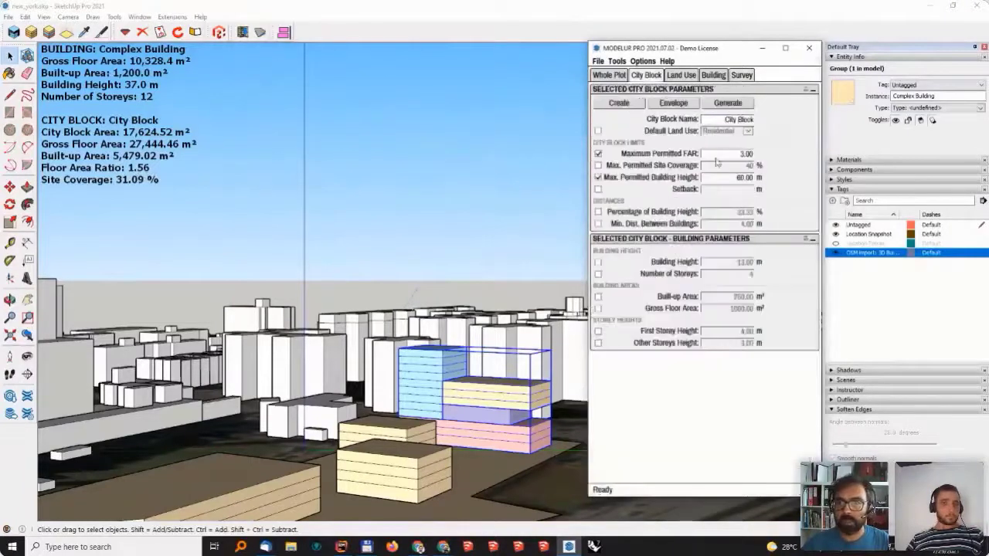
pyautogui.doubleClick(738, 153)
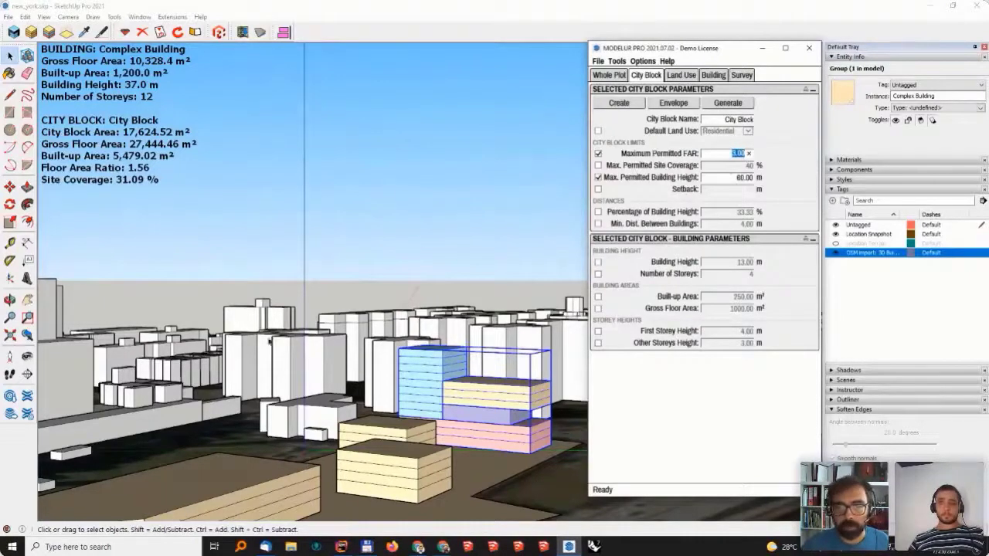
pyautogui.moveTo(269, 342); pyautogui.dragTo(157, 271, button='middle')
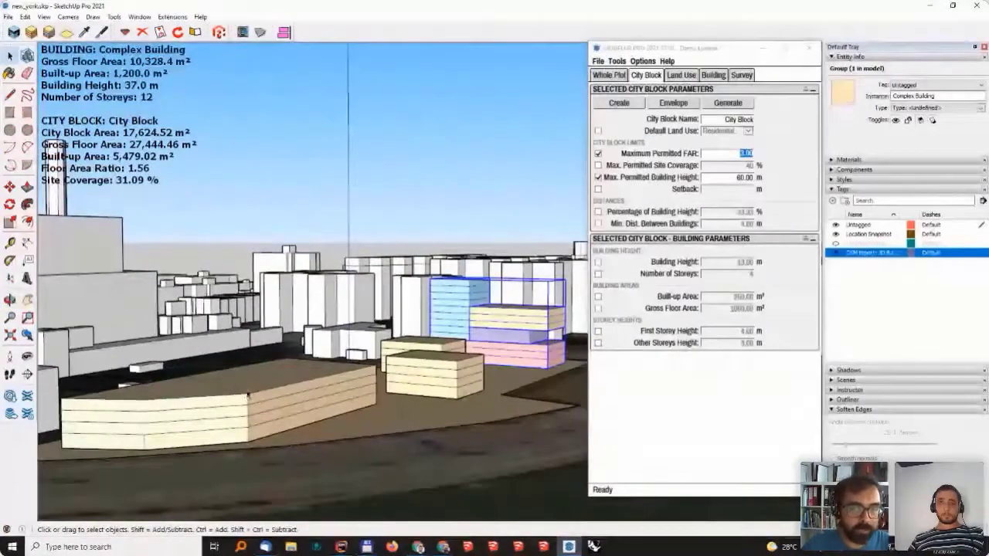
pyautogui.click(224, 387)
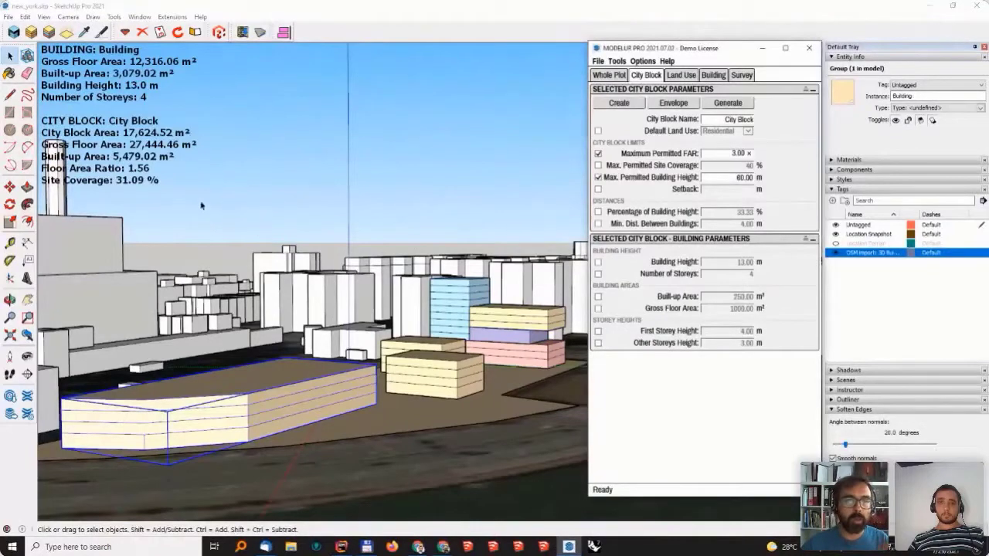
pyautogui.keyDown('shift'); pyautogui.click(431, 372); pyautogui.keyUp('shift')
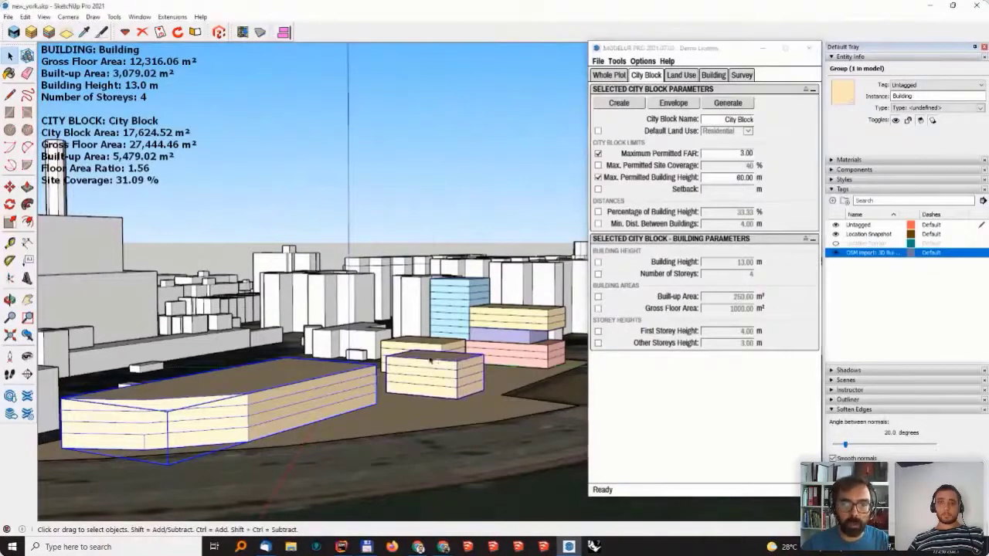
pyautogui.keyDown('shift'); pyautogui.click(431, 345); pyautogui.keyUp('shift')
pyautogui.press('s')
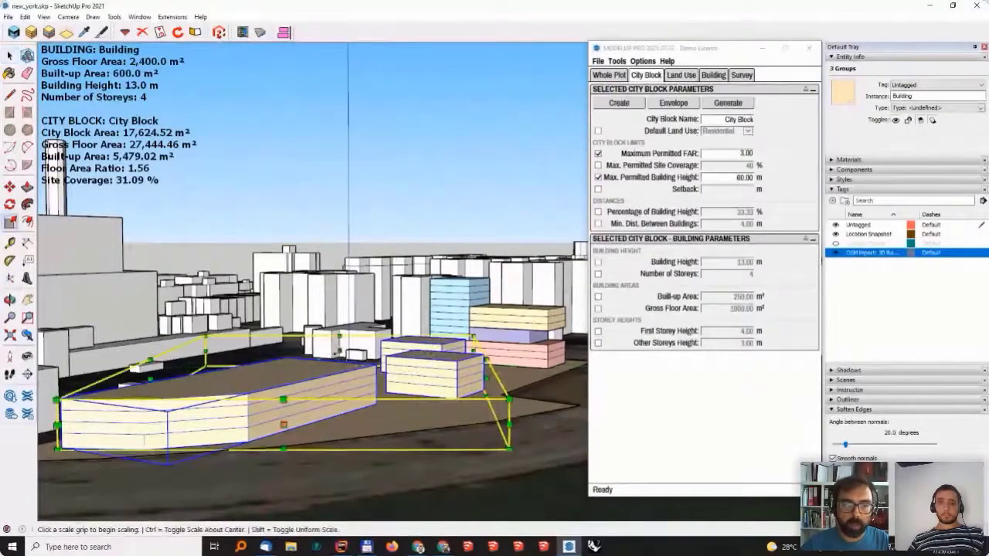
pyautogui.moveTo(318, 361); pyautogui.dragTo(337, 394)
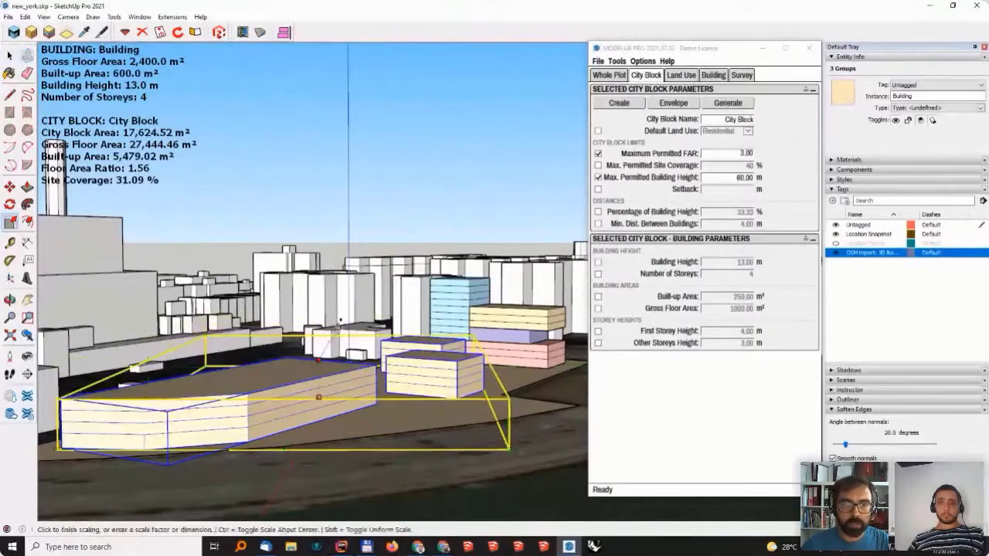
pyautogui.click(524, 310)
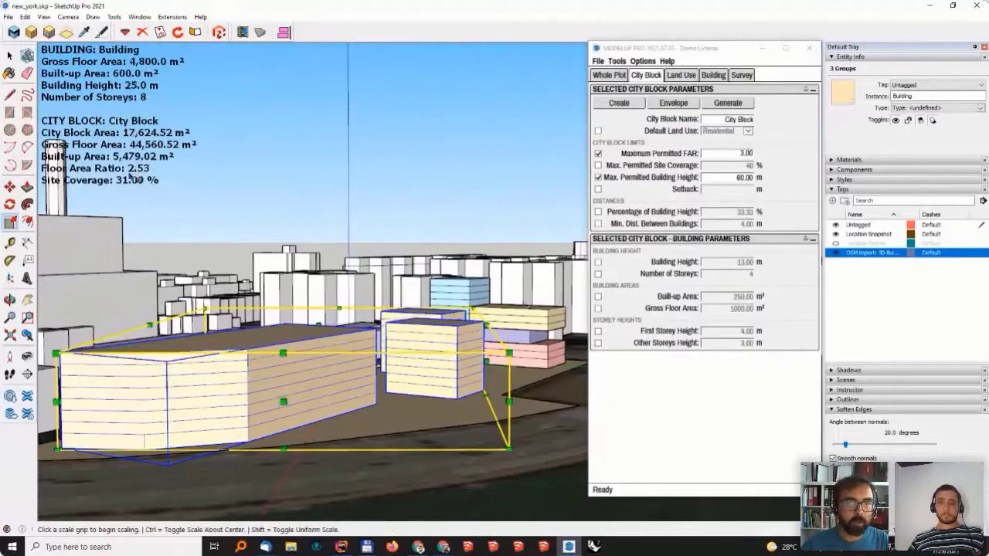
# Set the number of storeys of the three selected buildings to 9, then to 10.
pyautogui.click(696, 102)
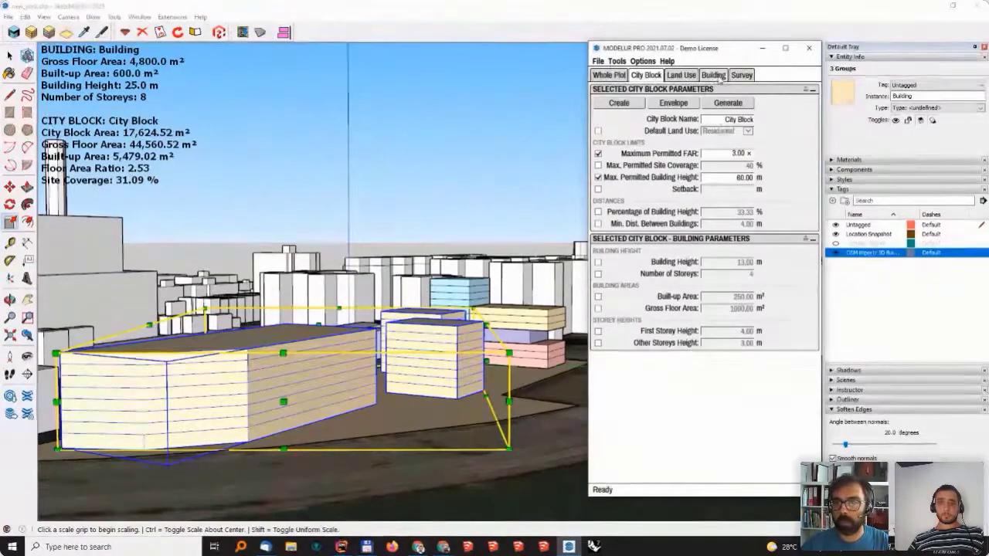
pyautogui.click(713, 74)
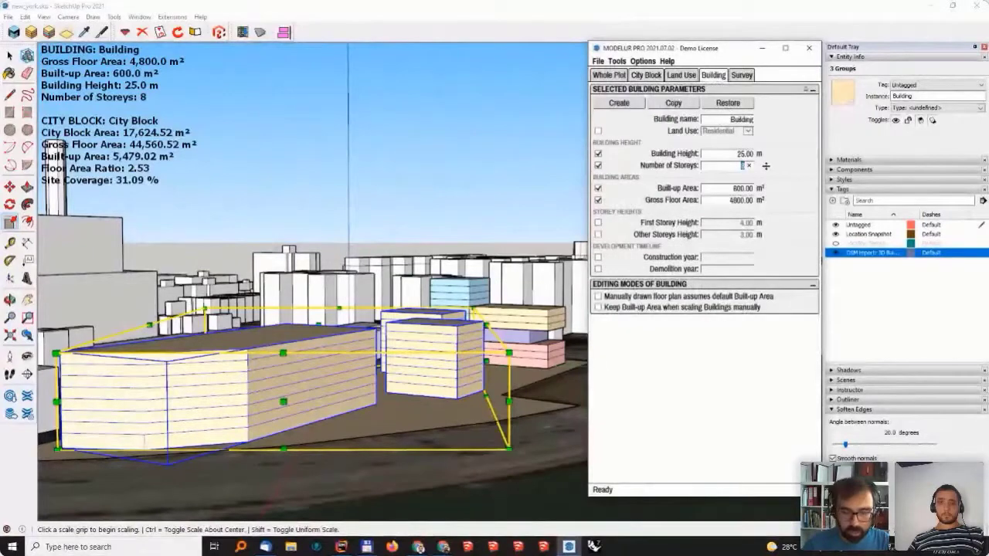
pyautogui.write('9')
pyautogui.press('Return')
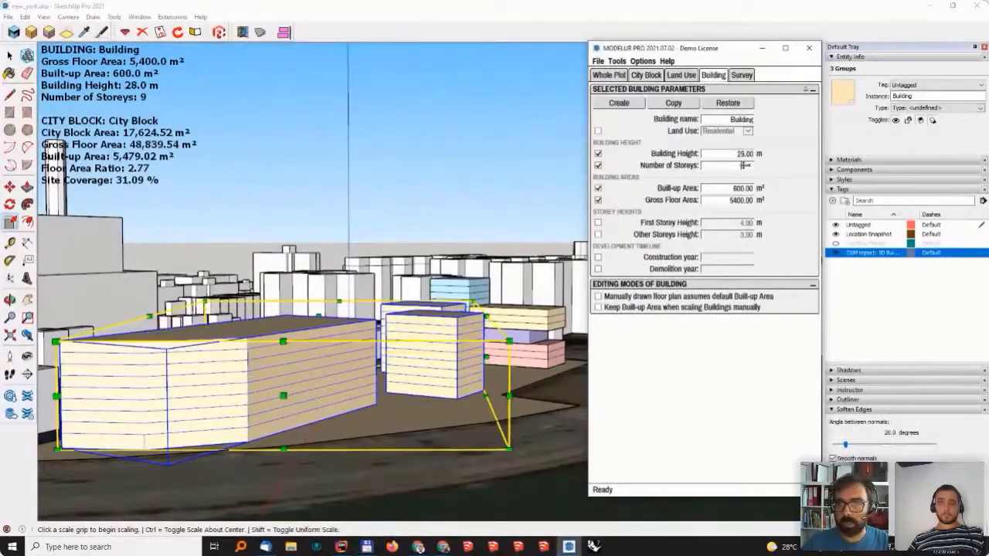
pyautogui.write('10')
pyautogui.press('Return')
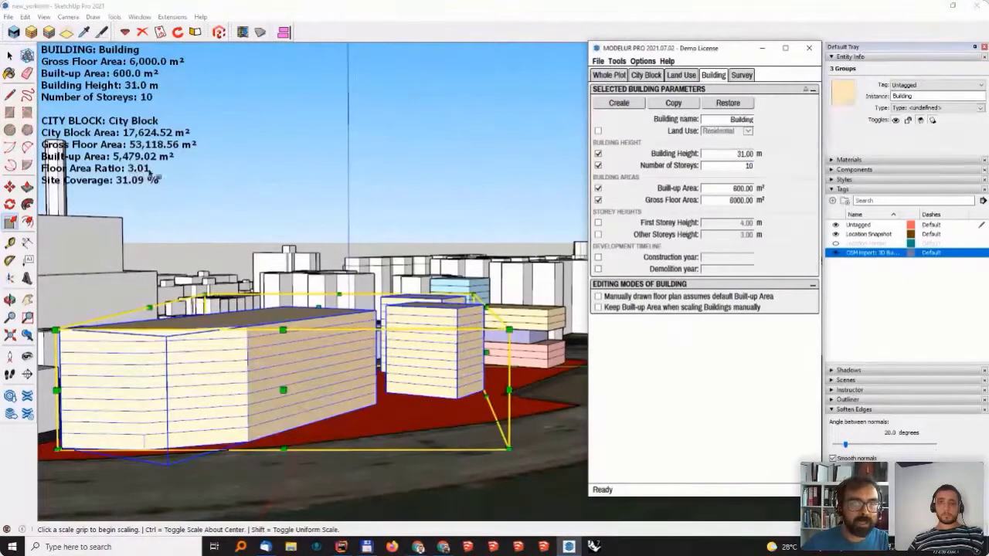
# Set the built-up area of the two smaller freestanding residential towers to 590 m².
pyautogui.press('space')
pyautogui.moveTo(155, 179); pyautogui.dragTo(359, 348, button='middle')
pyautogui.click(438, 354)
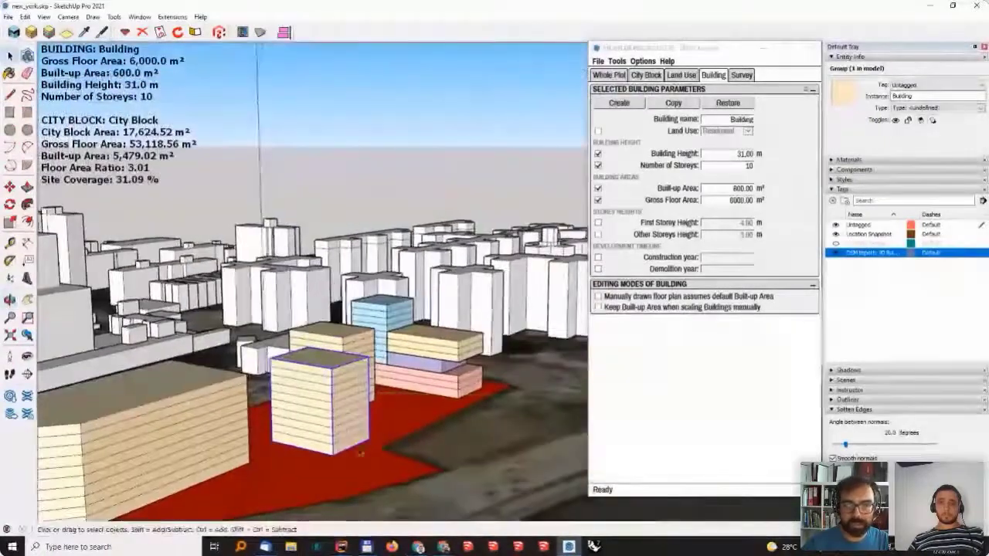
pyautogui.keyDown('shift'); pyautogui.click(359, 347); pyautogui.keyUp('shift')
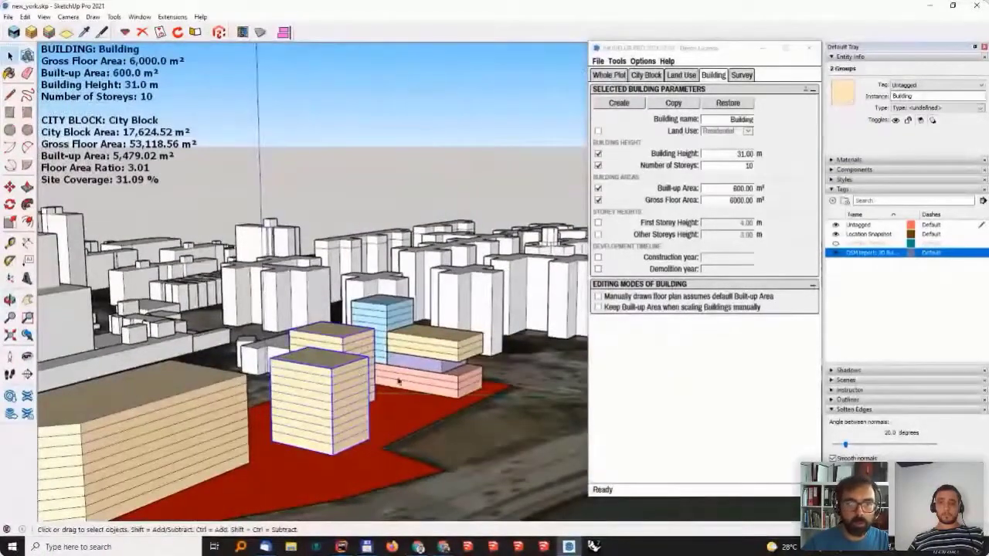
pyautogui.click(709, 188)
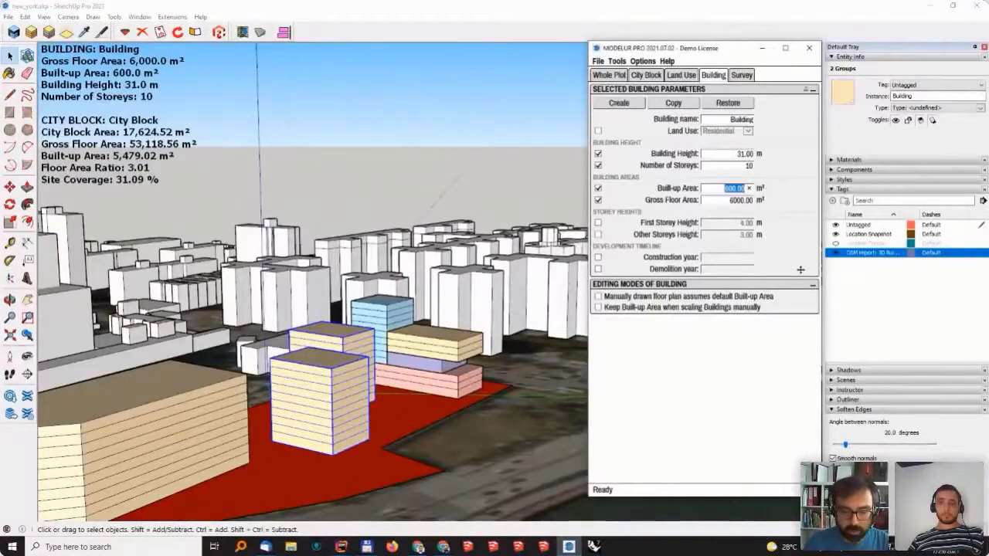
pyautogui.write('590')
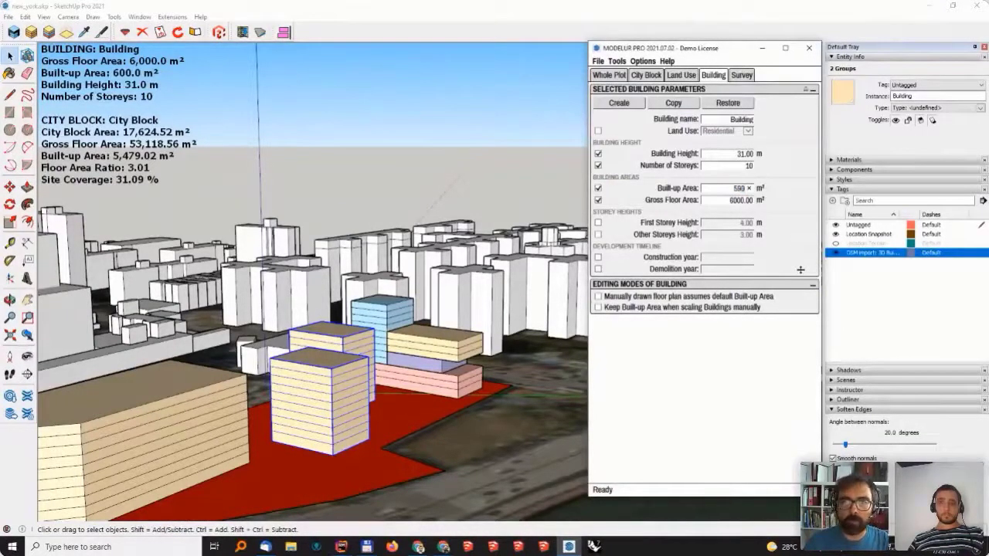
pyautogui.press('Return')
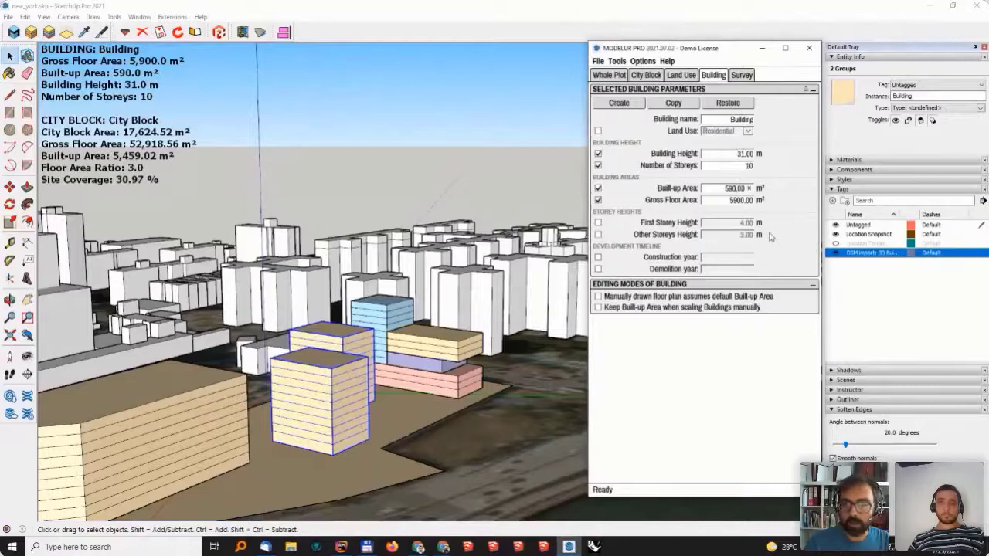
# Fine-tune the built-up area of the two selected towers to 594 m², then 592 m².
pyautogui.press('Return')
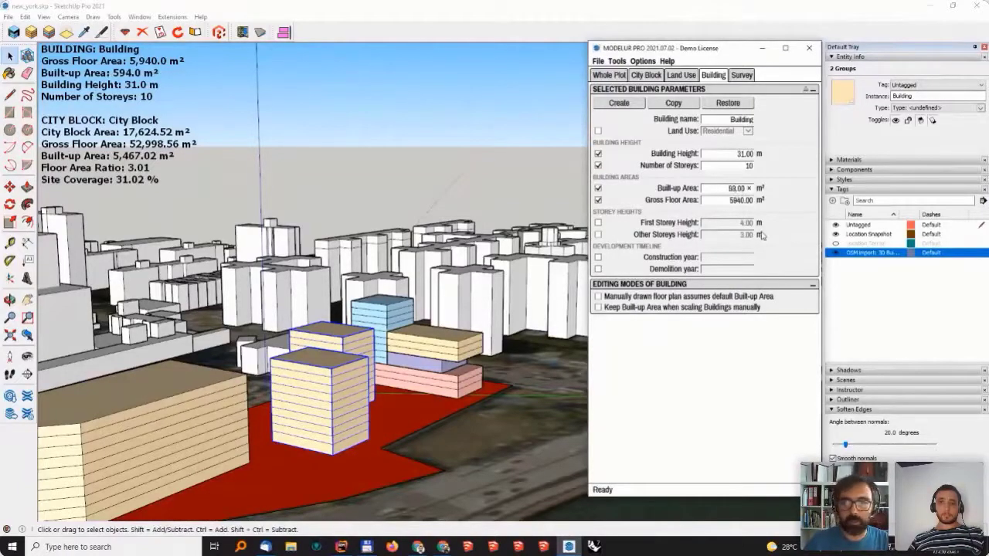
pyautogui.write('2')
pyautogui.press('Return')
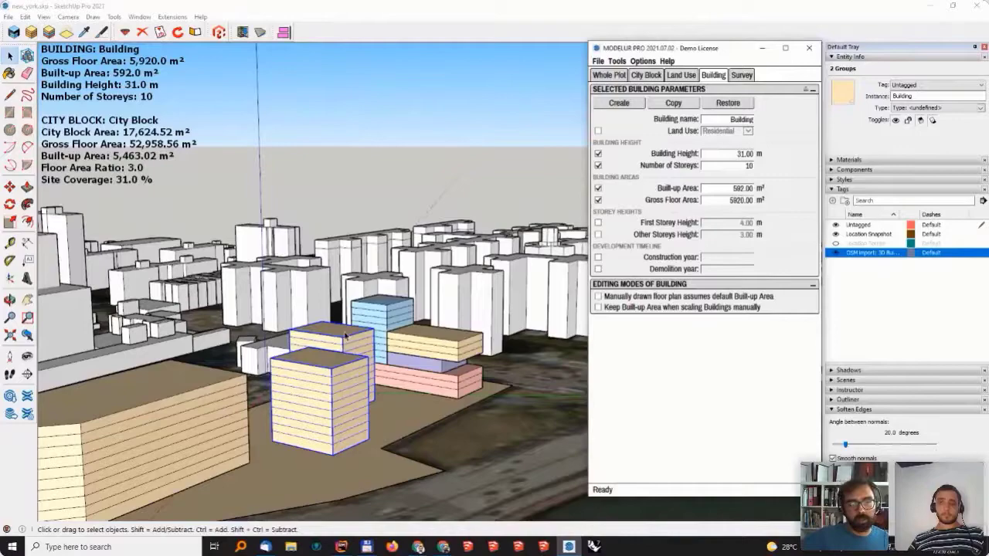
# Enable the editing mode that keeps the built-up area when buildings are scaled manually.
pyautogui.moveTo(346, 334); pyautogui.dragTo(334, 403, button='middle')
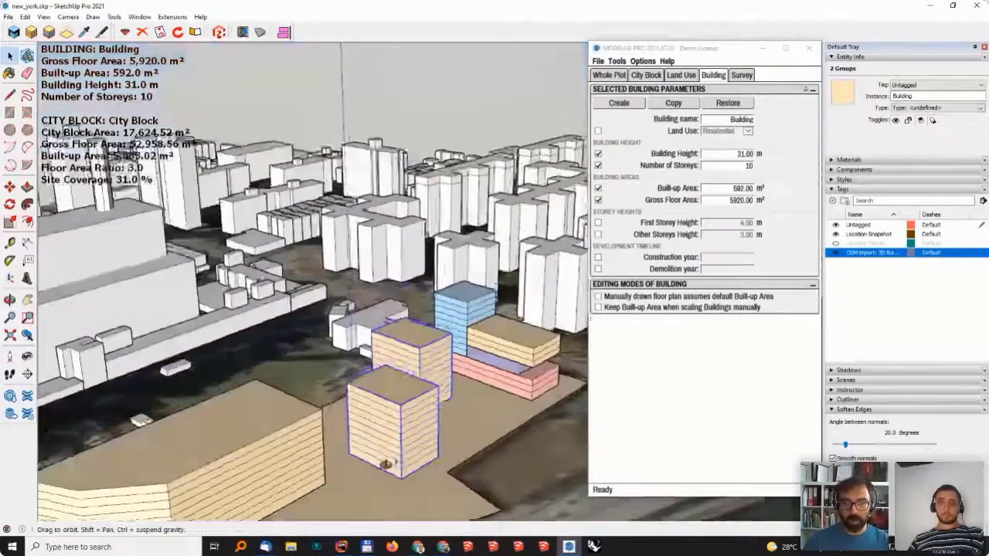
pyautogui.moveTo(401, 395); pyautogui.dragTo(432, 329, button='middle')
pyautogui.click(377, 404)
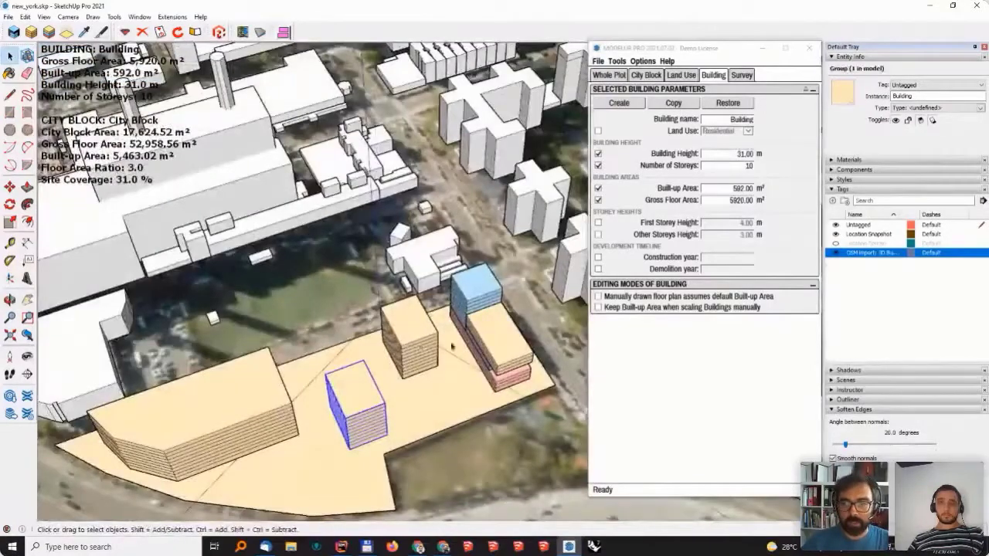
pyautogui.keyDown('shift'); pyautogui.click(412, 347); pyautogui.keyUp('shift')
pyautogui.moveTo(422, 369); pyautogui.dragTo(426, 358, button='middle')
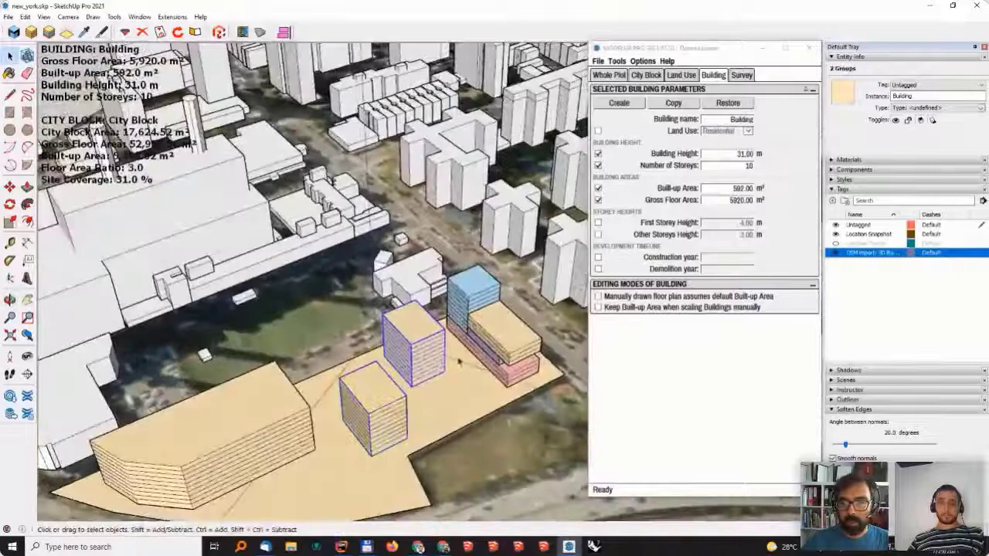
pyautogui.click(612, 311)
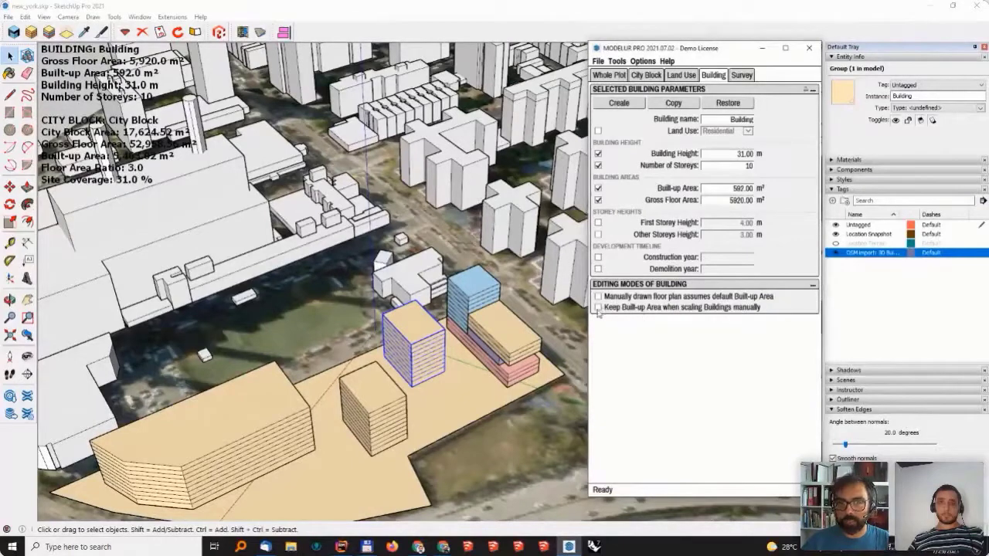
# Scale the tower next to the complex building into a longer, narrower slab across the block.
pyautogui.click(423, 357)
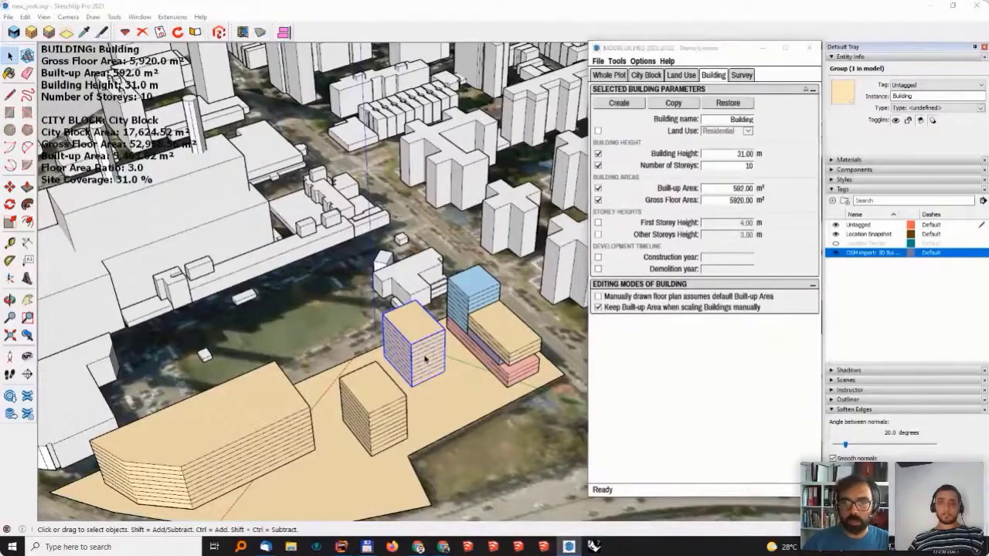
pyautogui.press('s')
pyautogui.click(433, 362)
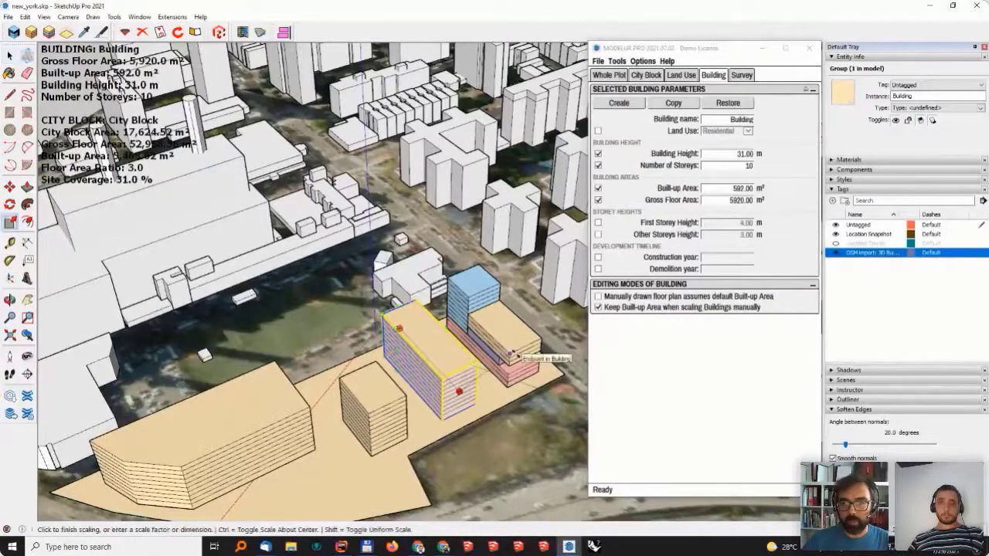
pyautogui.click(509, 355)
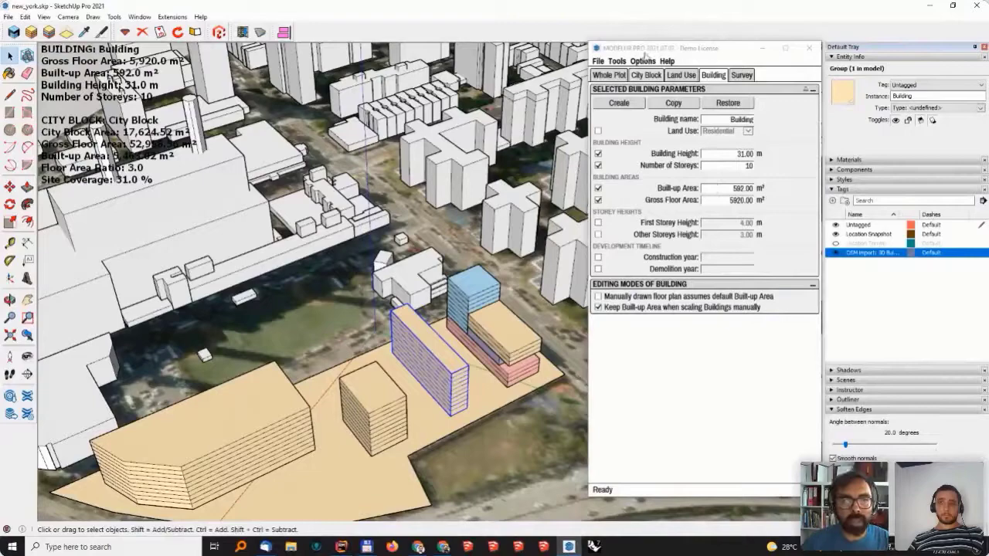
# Scale the middle residential tower into a longer, narrower slab extending toward the block's rear edge.
pyautogui.moveTo(464, 432); pyautogui.dragTo(476, 460, button='middle')
pyautogui.moveTo(395, 253); pyautogui.dragTo(392, 251, button='middle')
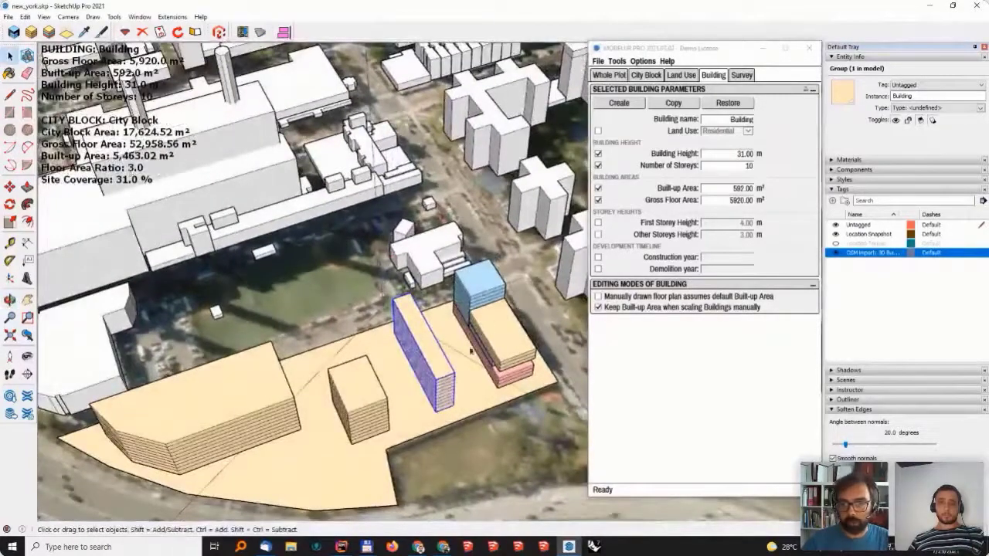
pyautogui.click(374, 401)
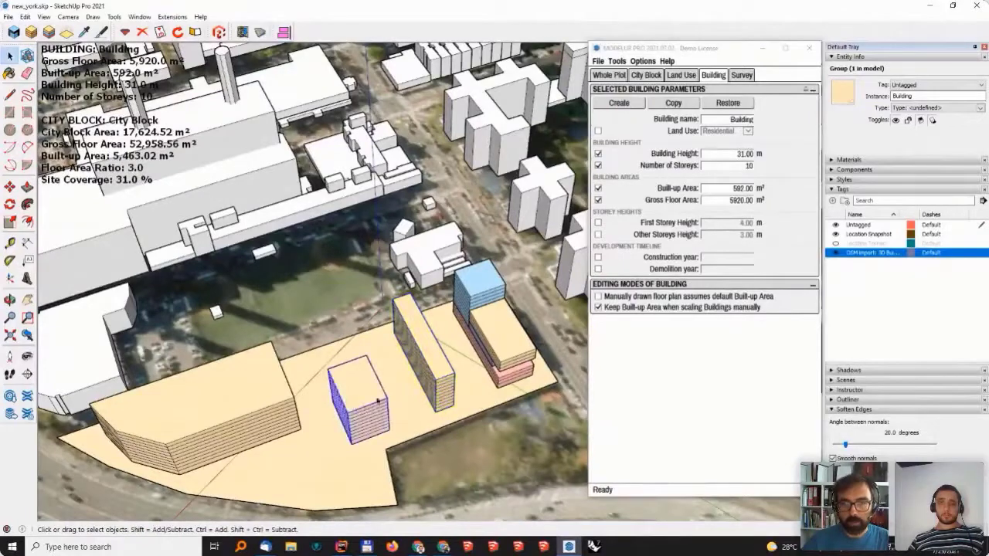
pyautogui.press('s')
pyautogui.moveTo(347, 361); pyautogui.dragTo(337, 342)
pyautogui.press('space')
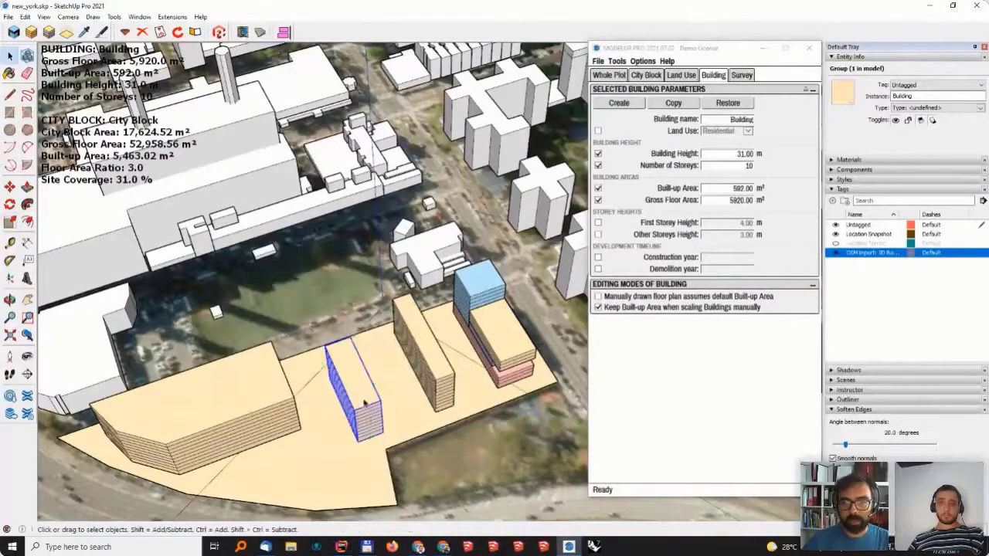
# Dimension the short roof edge of the middle slab building and place the dimension on its roof.
pyautogui.scroll(2, 364, 403)
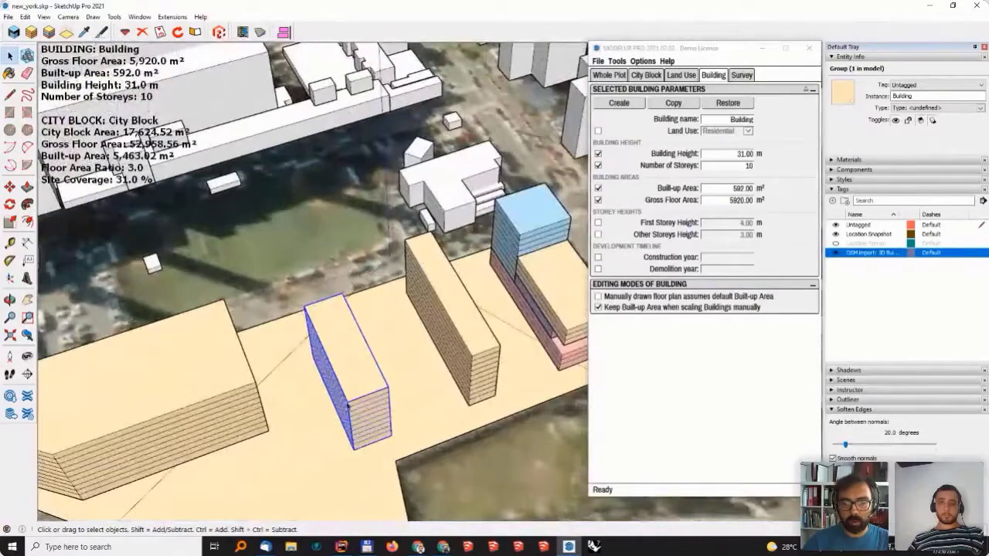
pyautogui.moveTo(348, 404); pyautogui.dragTo(384, 369, button='middle')
pyautogui.press('s')
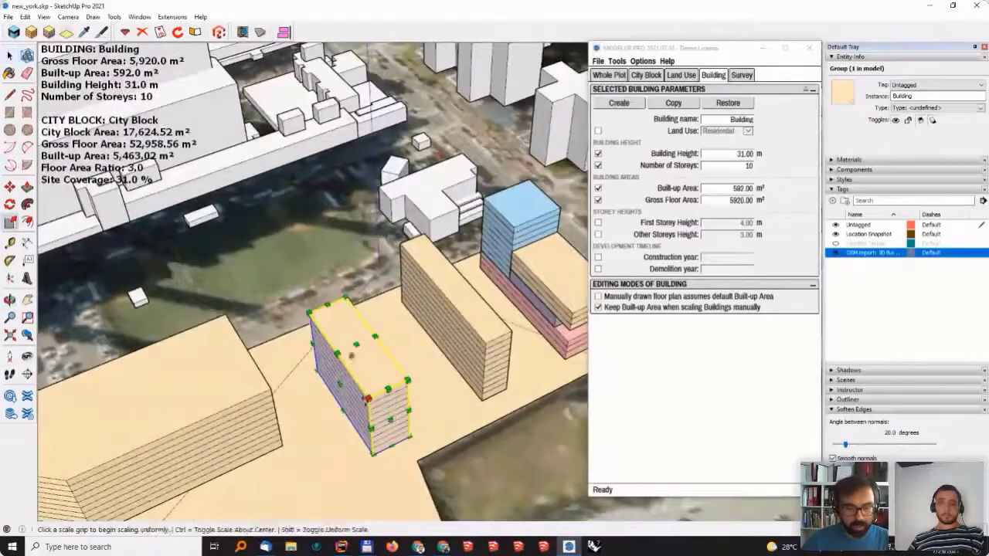
pyautogui.click(27, 243)
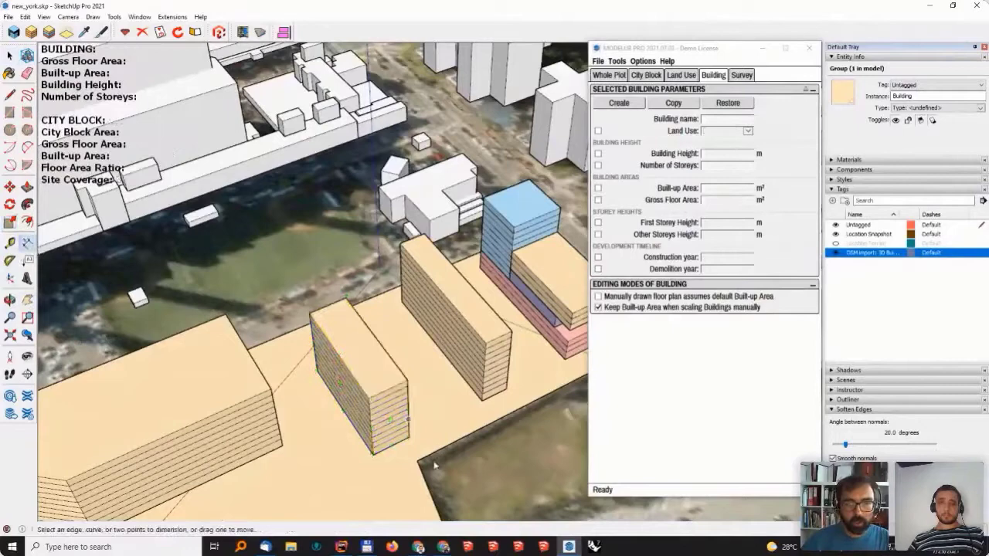
pyautogui.click(369, 399)
pyautogui.click(407, 381)
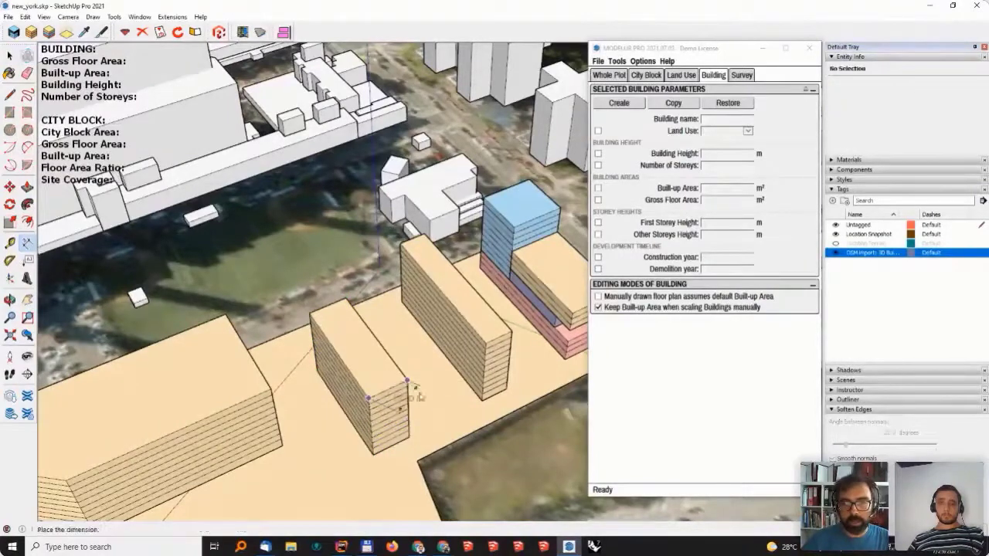
pyautogui.click(388, 371)
pyautogui.press('space')
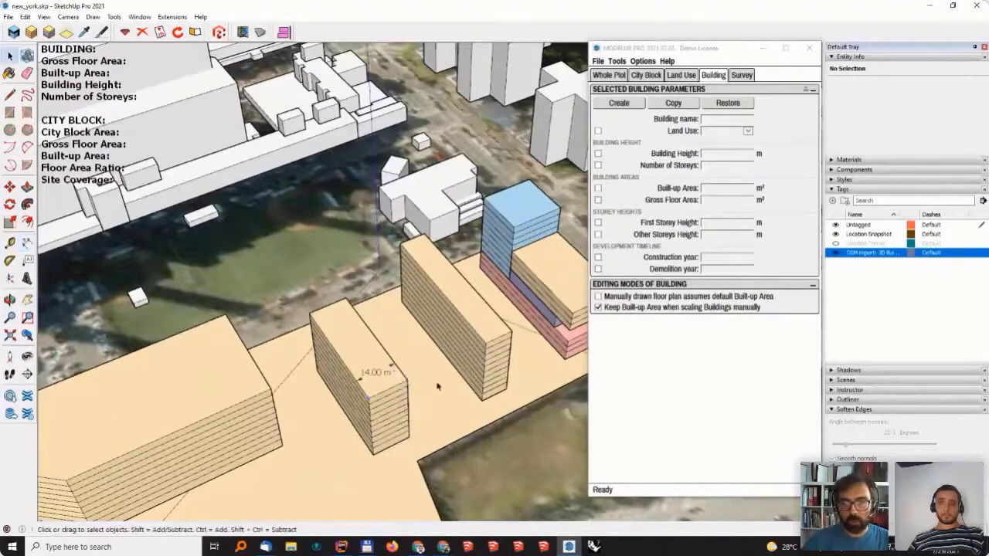
# Scale the slab next to the complex building into a shorter, wider block and delete the 14.00 m dimension from the middle slab's roof.
pyautogui.click(479, 350)
pyautogui.press('s')
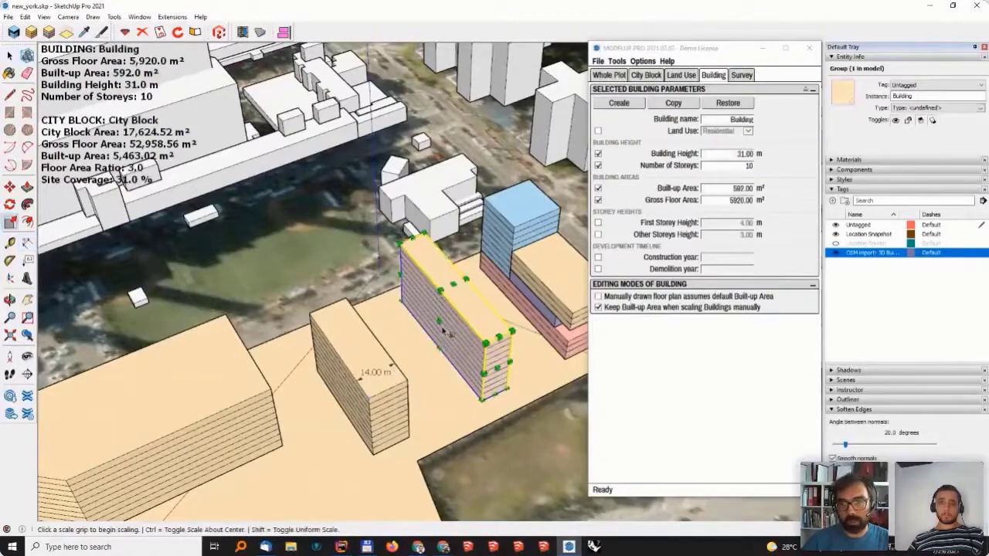
pyautogui.moveTo(348, 331); pyautogui.dragTo(461, 332, button='middle')
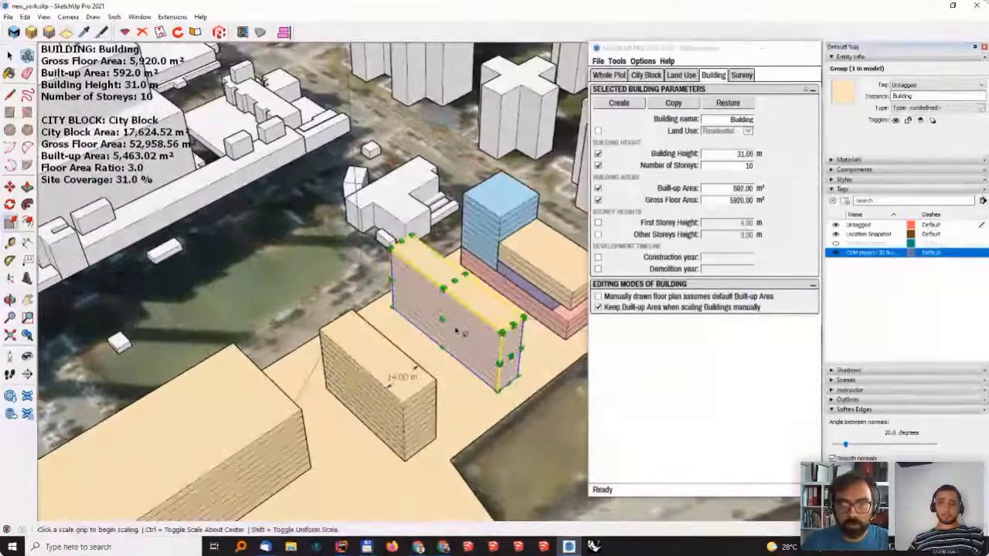
pyautogui.click(442, 319)
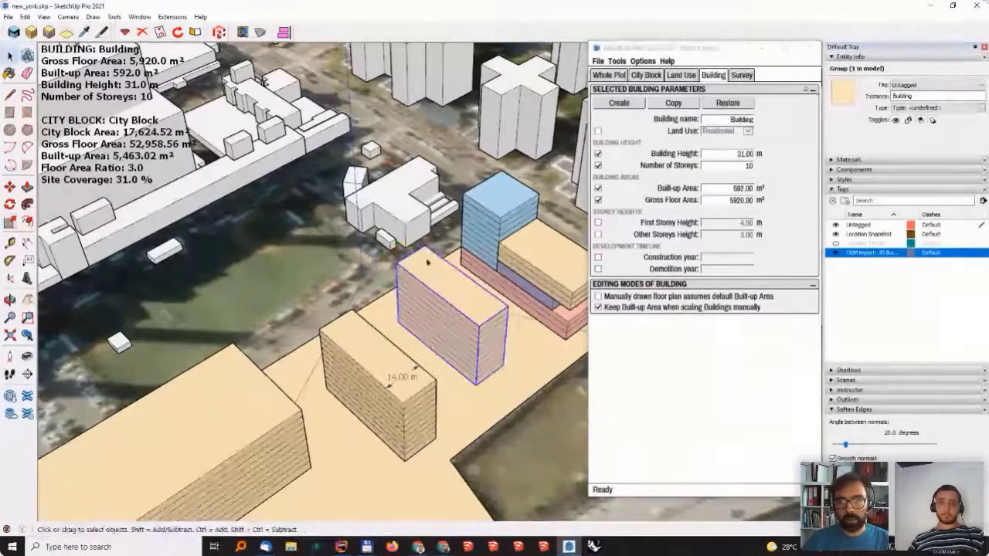
pyautogui.moveTo(445, 334); pyautogui.dragTo(449, 331, button='middle')
pyautogui.press('space')
pyautogui.click(409, 378)
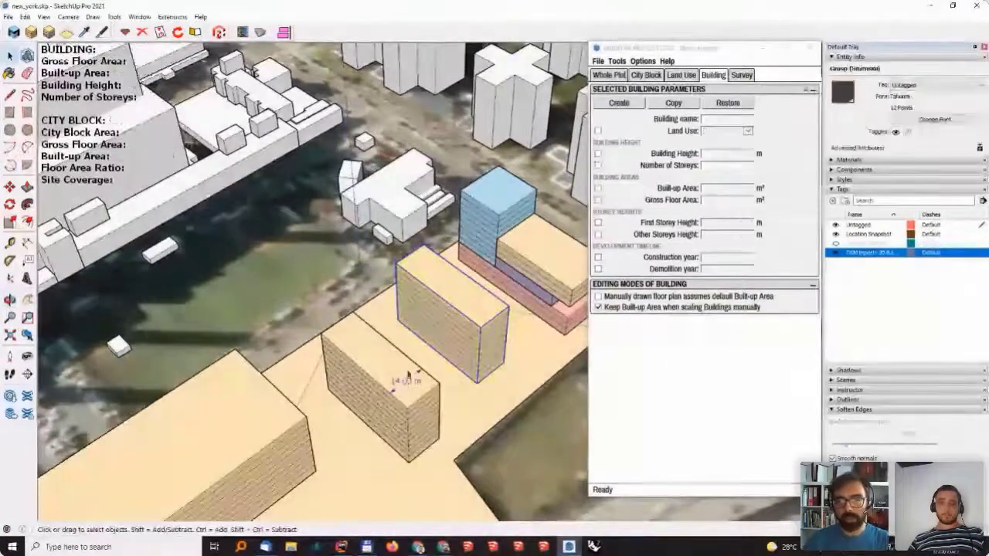
pyautogui.press('Delete')
# Move the slab next to the complex building along its length, using the complex building's base corner as alignment reference.
pyautogui.moveTo(387, 313); pyautogui.dragTo(514, 302, button='middle')
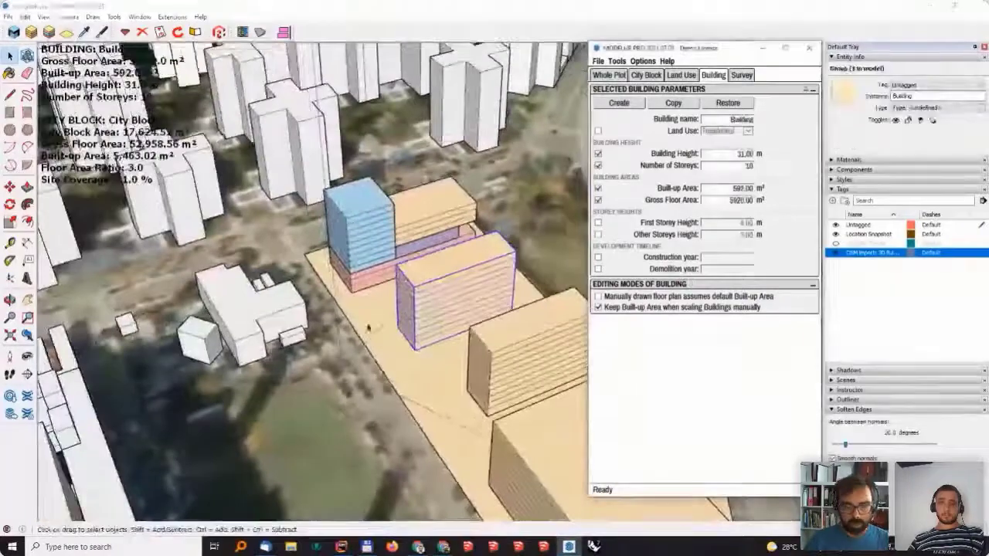
pyautogui.press('m')
pyautogui.click(417, 349)
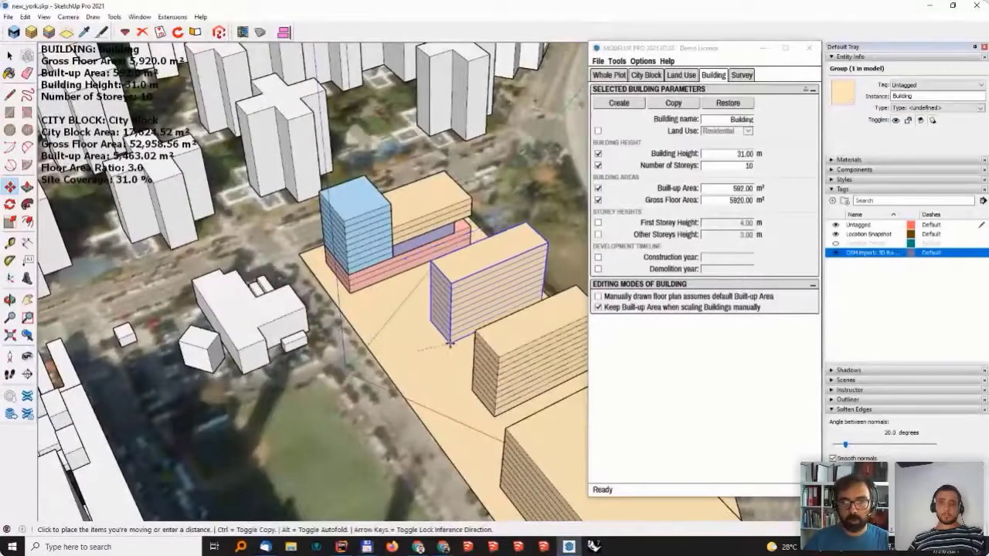
pyautogui.press('ctrl')
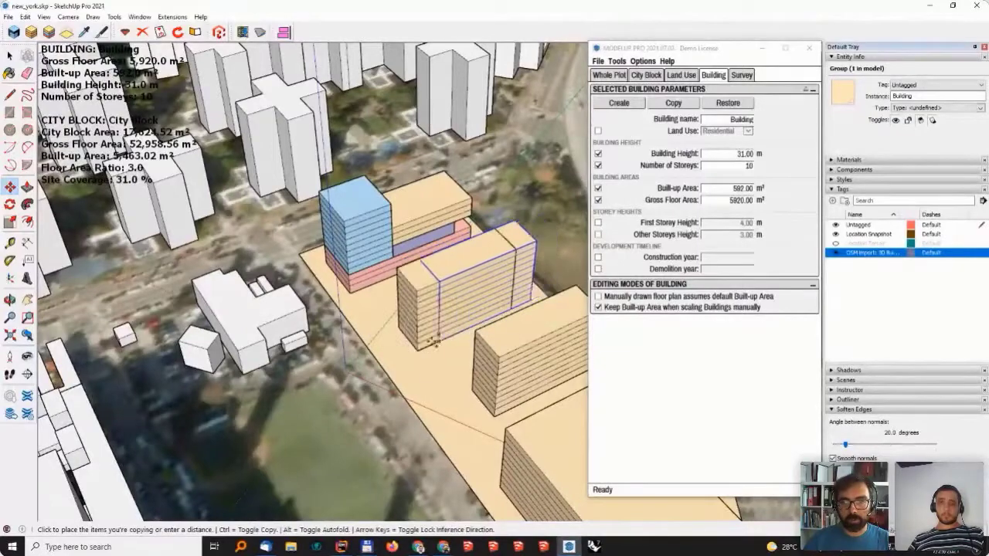
pyautogui.click(365, 279)
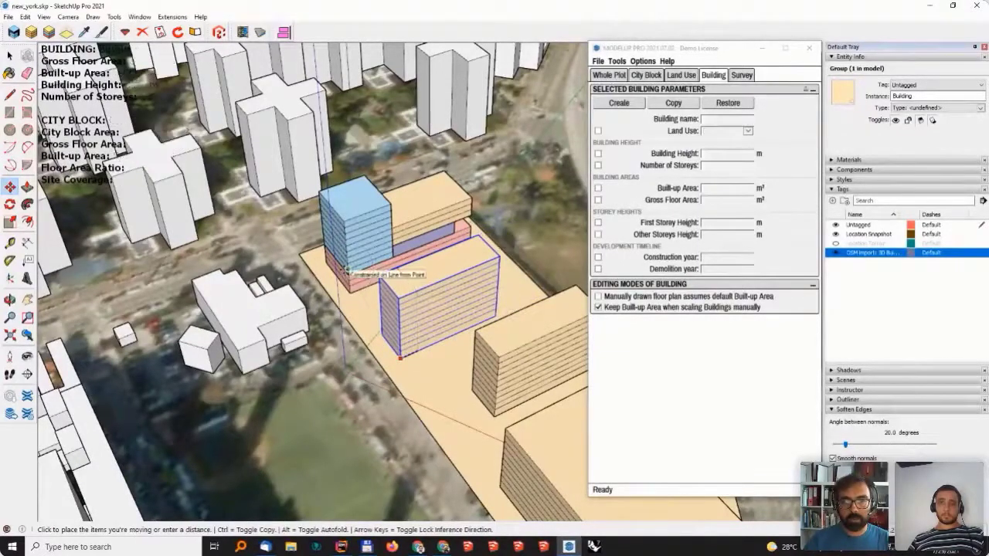
pyautogui.press('space')
# Move the middle slab along its length, using the complex building's opposite base corner as alignment reference.
pyautogui.moveTo(503, 342); pyautogui.dragTo(432, 375, button='middle')
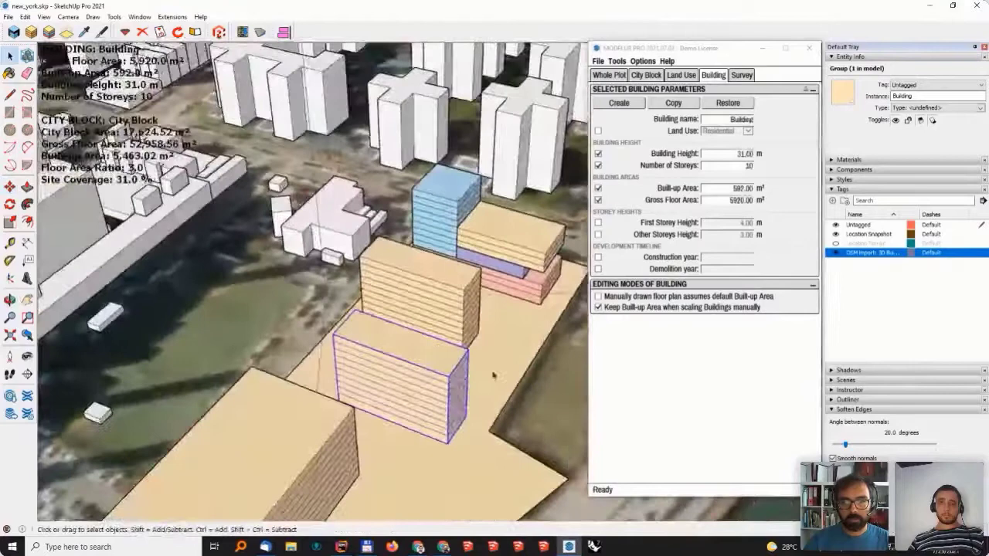
pyautogui.press('m')
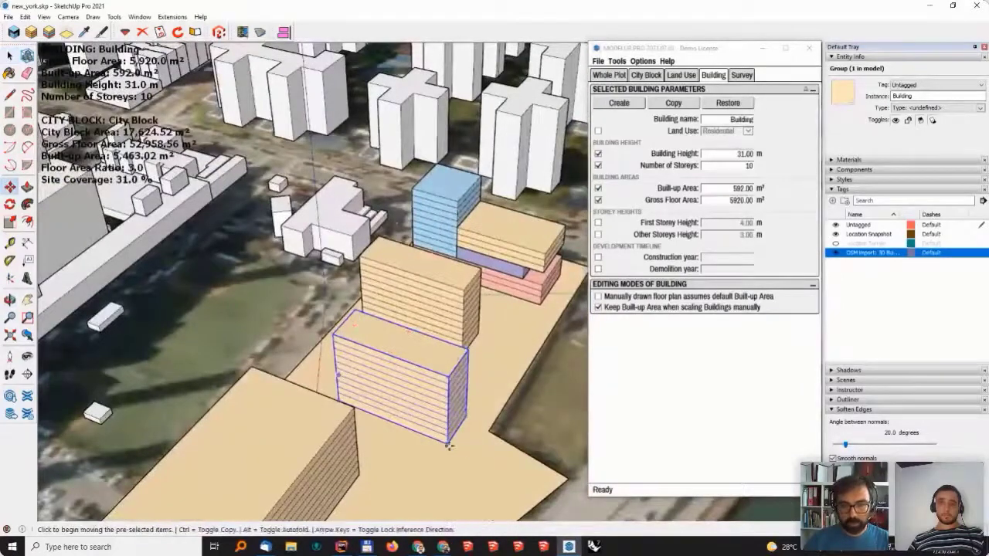
pyautogui.click(451, 441)
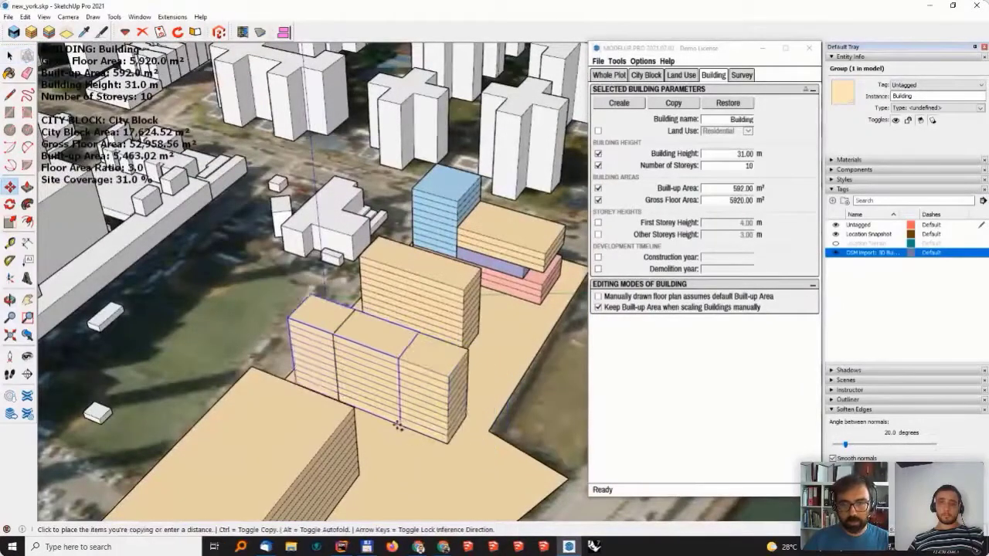
pyautogui.press('Escape')
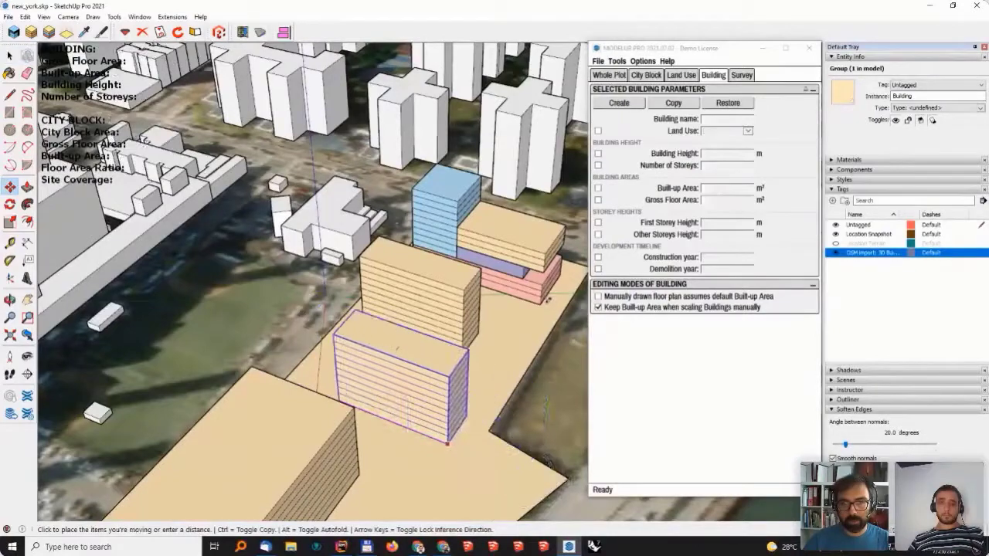
pyautogui.press('space')
# Select the slab next to the complex building and set the on-screen survey of the plot area to Full.
pyautogui.moveTo(453, 348); pyautogui.dragTo(440, 390, button='middle')
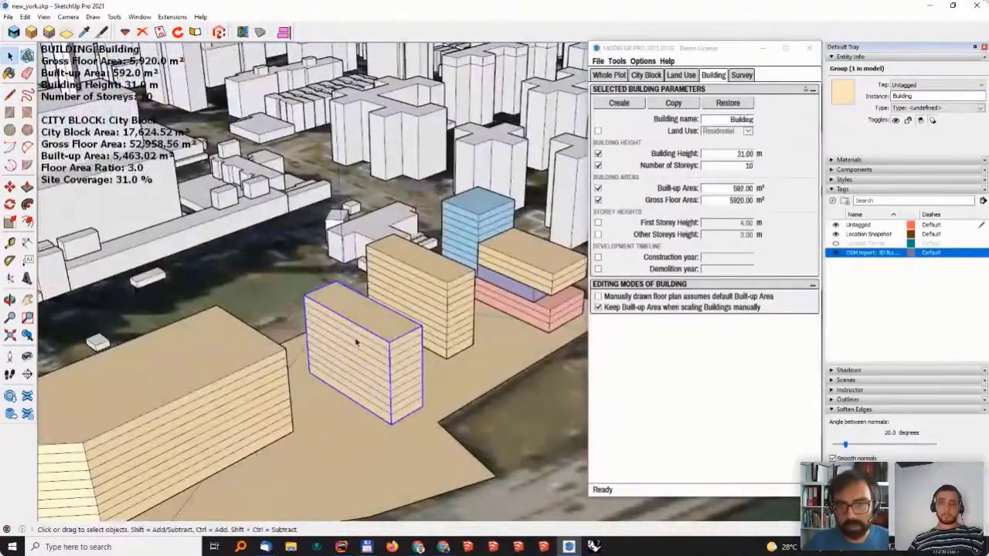
pyautogui.moveTo(419, 258); pyautogui.dragTo(353, 284, button='middle')
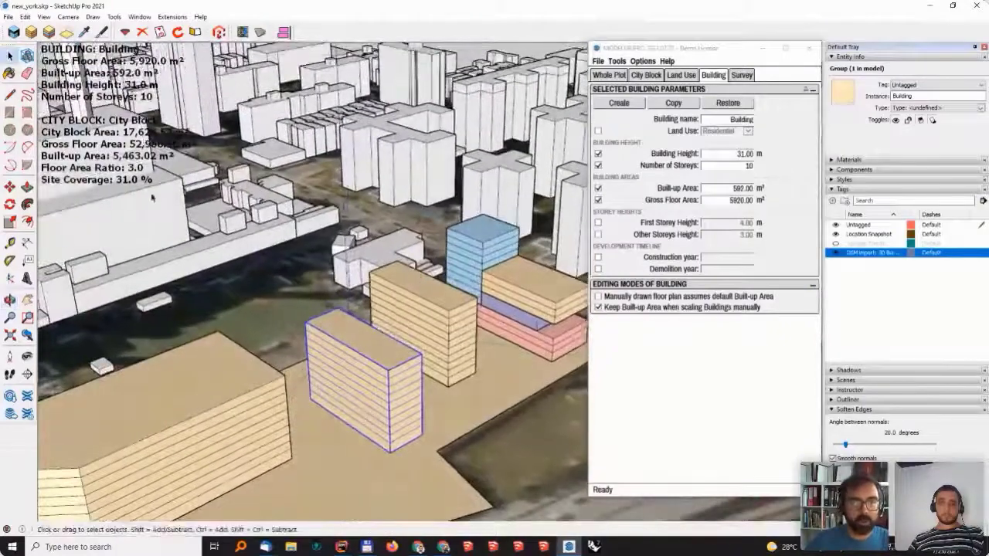
pyautogui.moveTo(207, 205); pyautogui.dragTo(140, 204, button='middle')
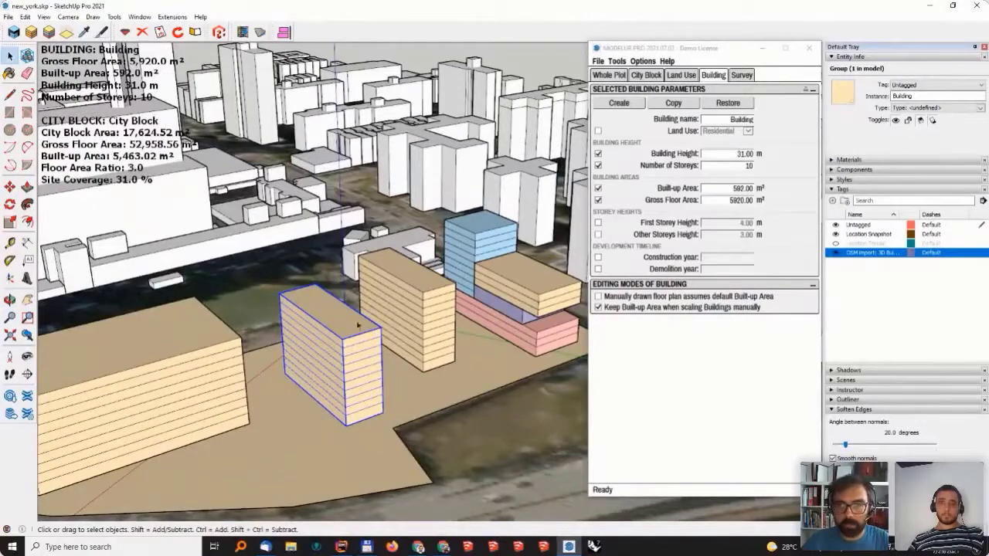
pyautogui.click(424, 317)
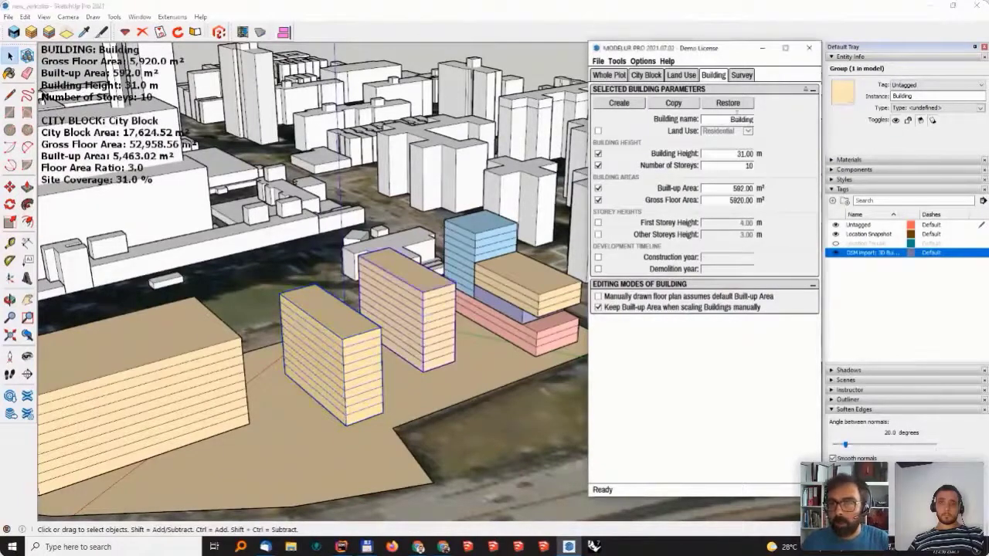
pyautogui.click(741, 75)
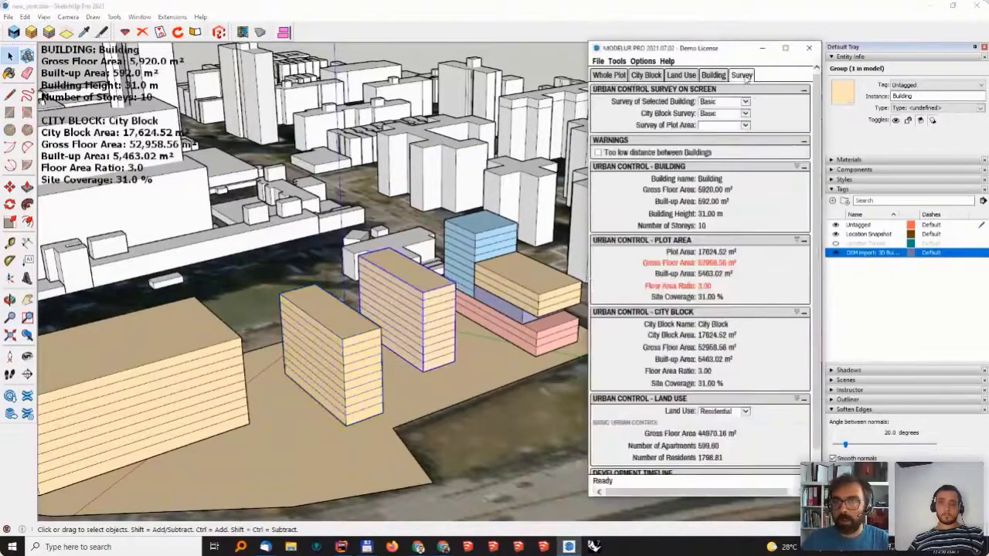
pyautogui.click(721, 126)
pyautogui.click(655, 129)
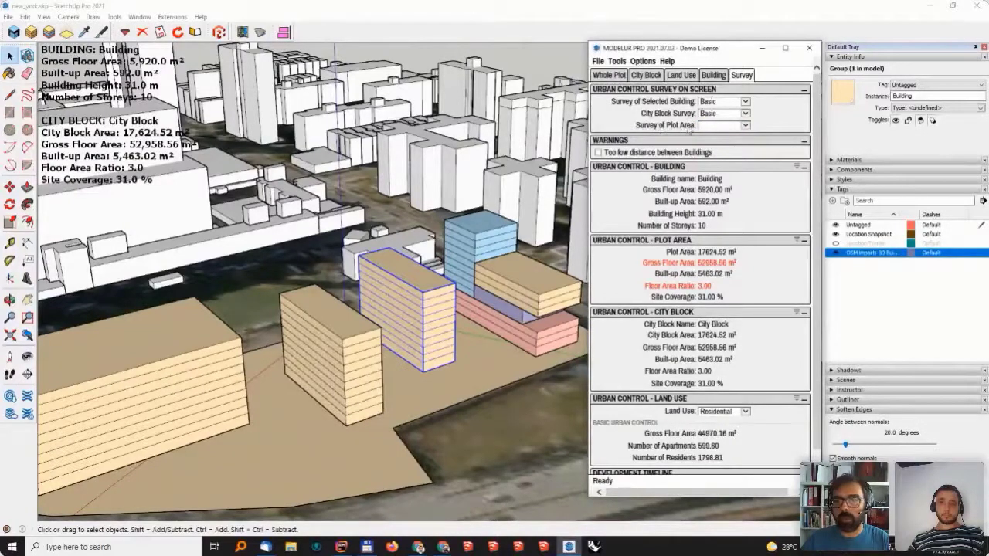
pyautogui.click(703, 125)
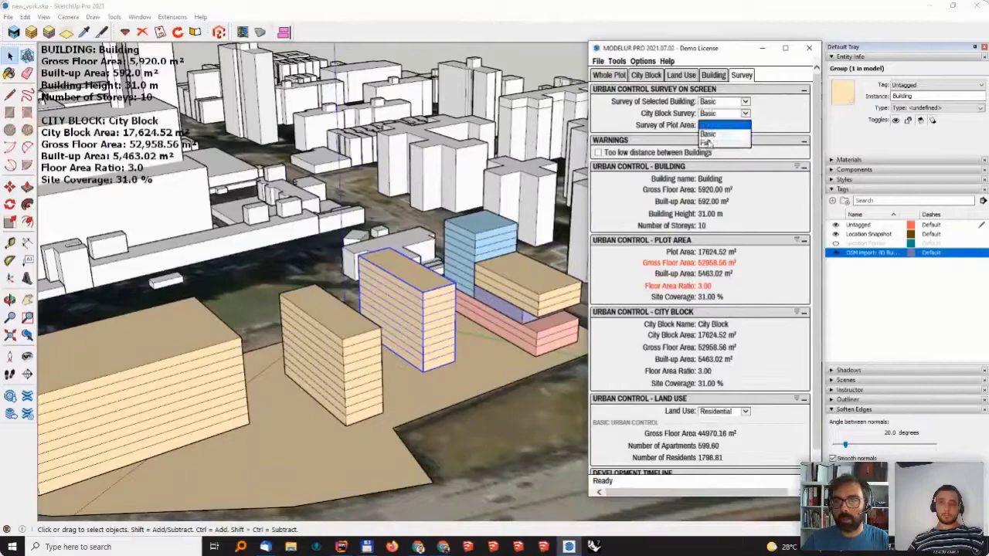
pyautogui.click(719, 145)
pyautogui.moveTo(400, 279); pyautogui.dragTo(425, 344, button='middle')
pyautogui.scroll(-4, 408, 353)
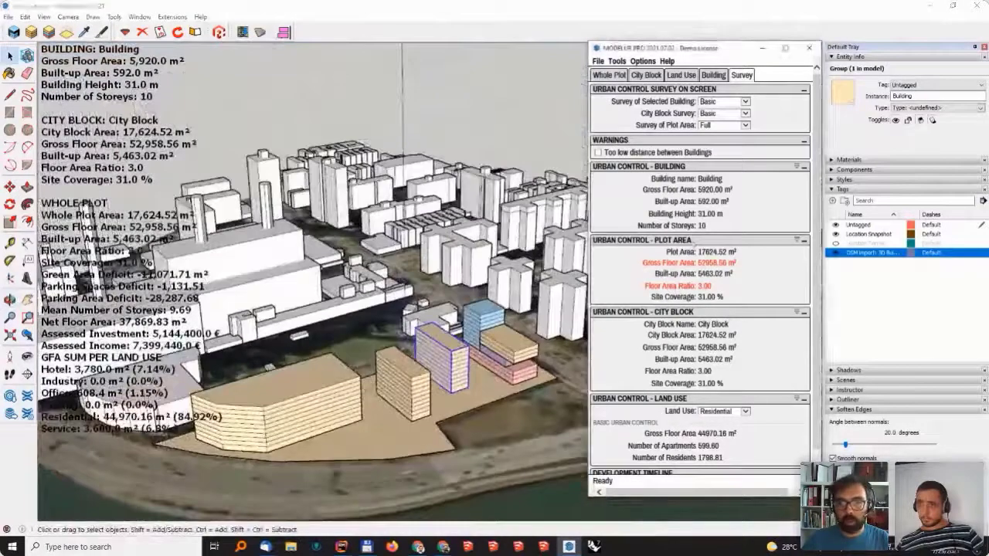
# Set the on-screen survey of the plot area to Basic and keep the city block survey at Basic.
pyautogui.click(727, 125)
pyautogui.click(724, 116)
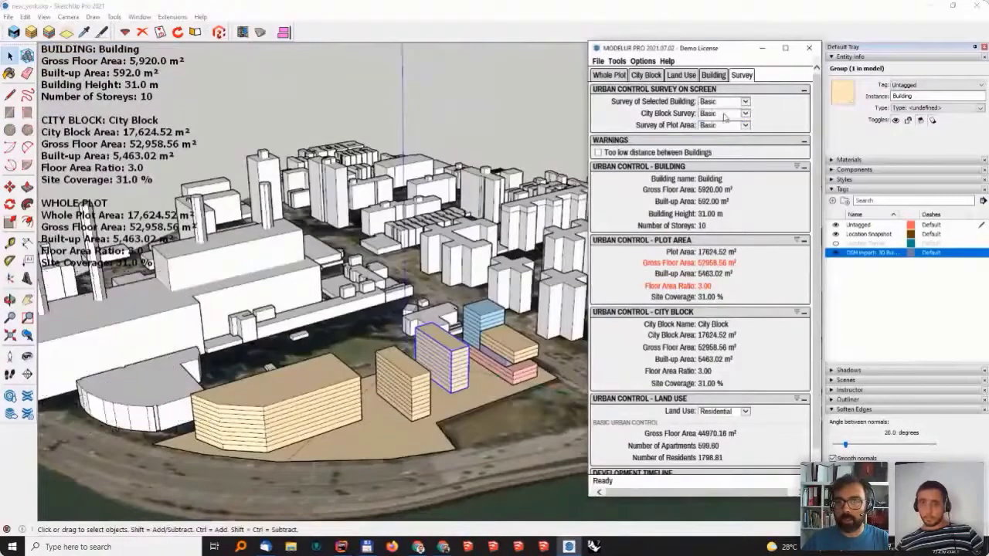
pyautogui.click(722, 114)
pyautogui.click(720, 126)
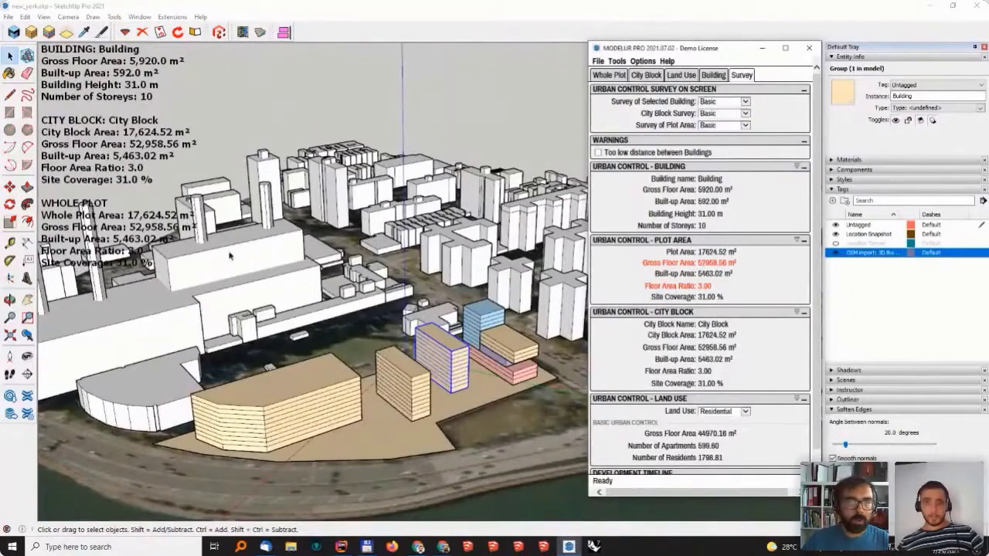
pyautogui.moveTo(229, 256); pyautogui.dragTo(213, 279, button='middle')
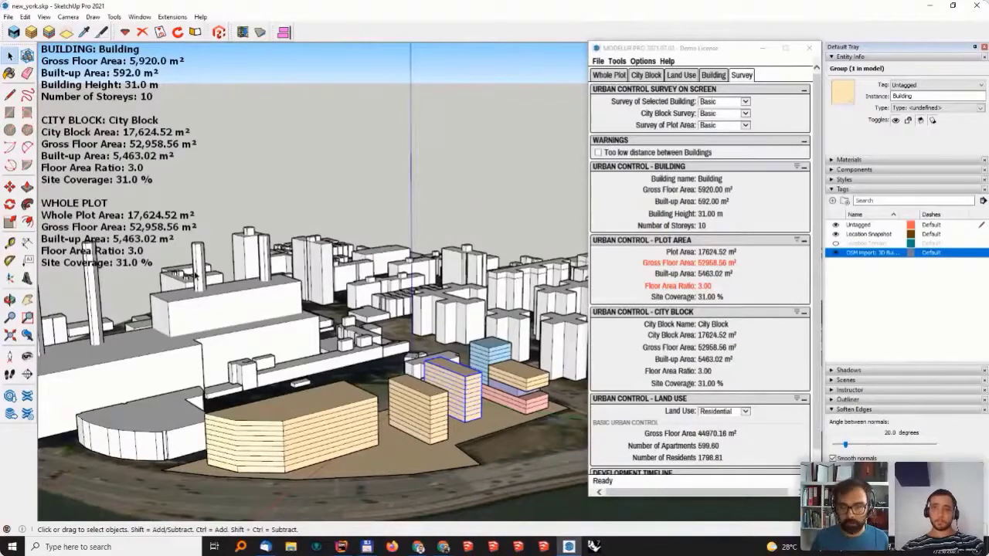
# Select the city block and open its maximum permitted building height for editing.
pyautogui.moveTo(398, 402); pyautogui.dragTo(303, 412, button='middle')
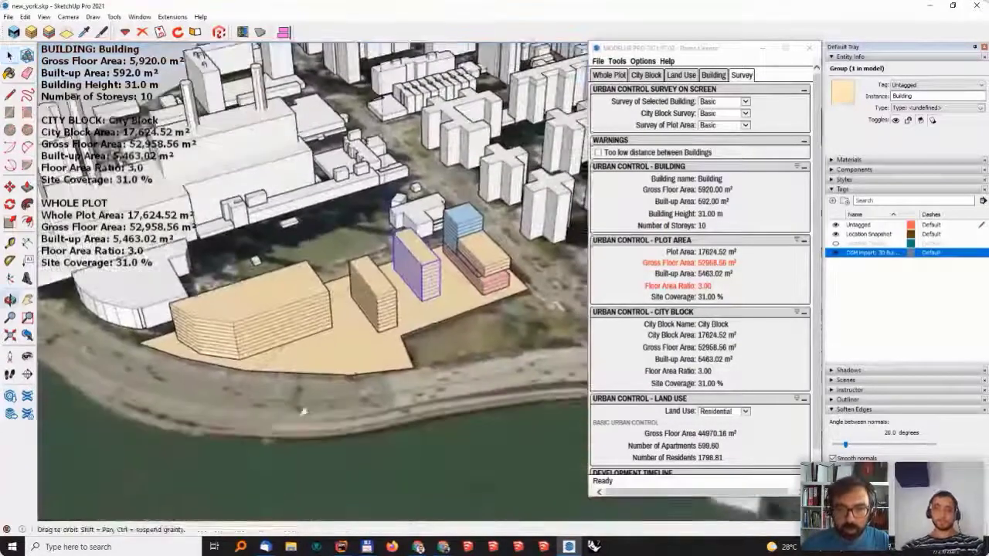
pyautogui.click(355, 361)
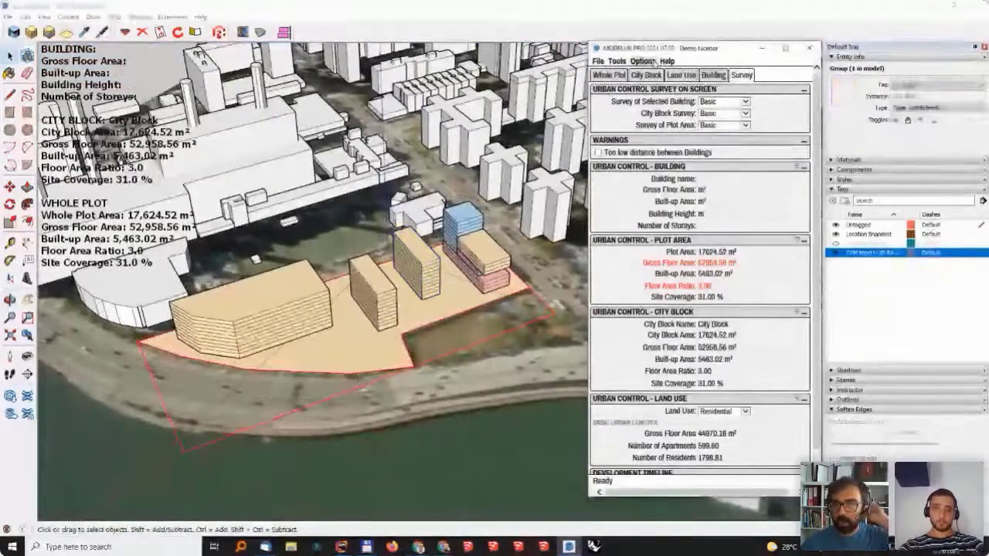
pyautogui.click(646, 75)
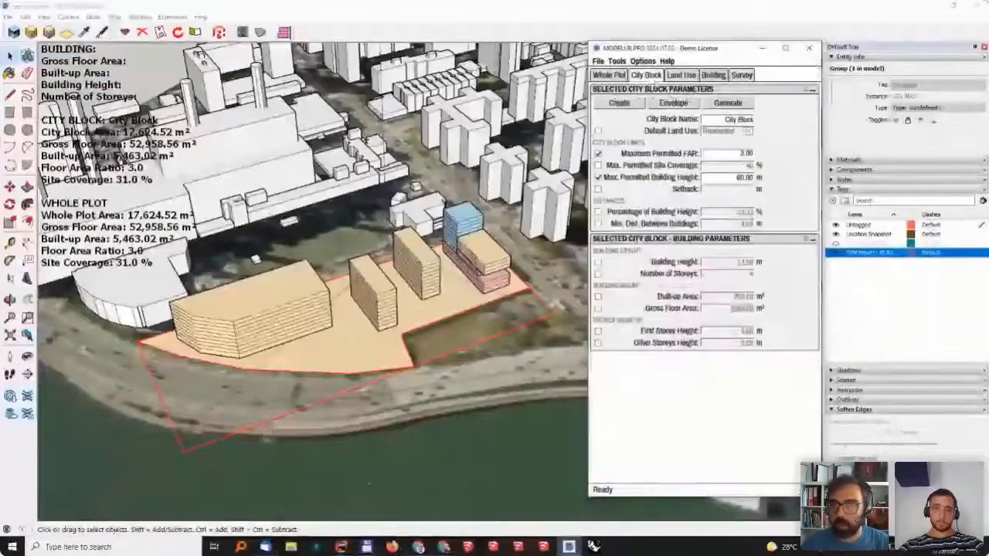
pyautogui.click(738, 178)
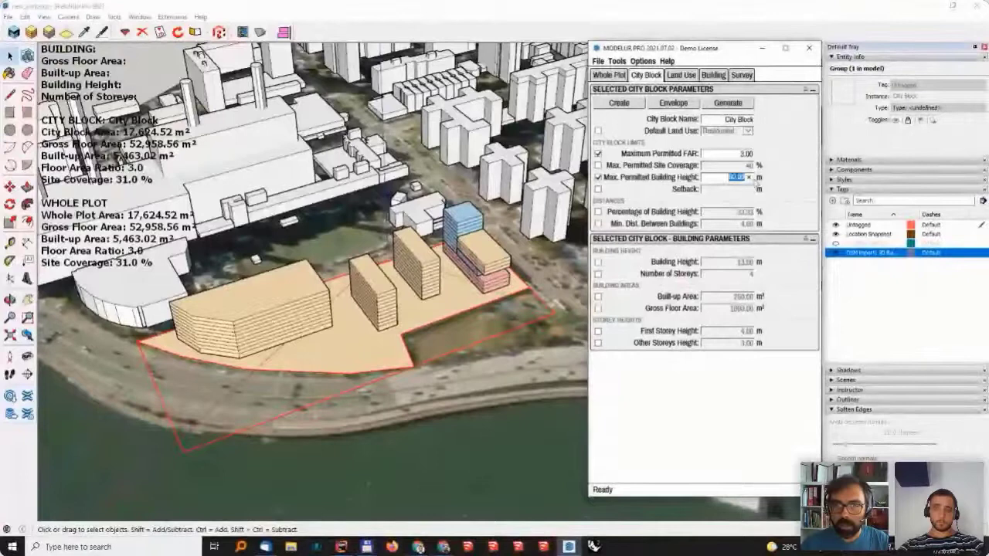
# Unlock the city block group and explode it into plain geometry.
pyautogui.click(356, 345)
pyautogui.rightClick(358, 345)
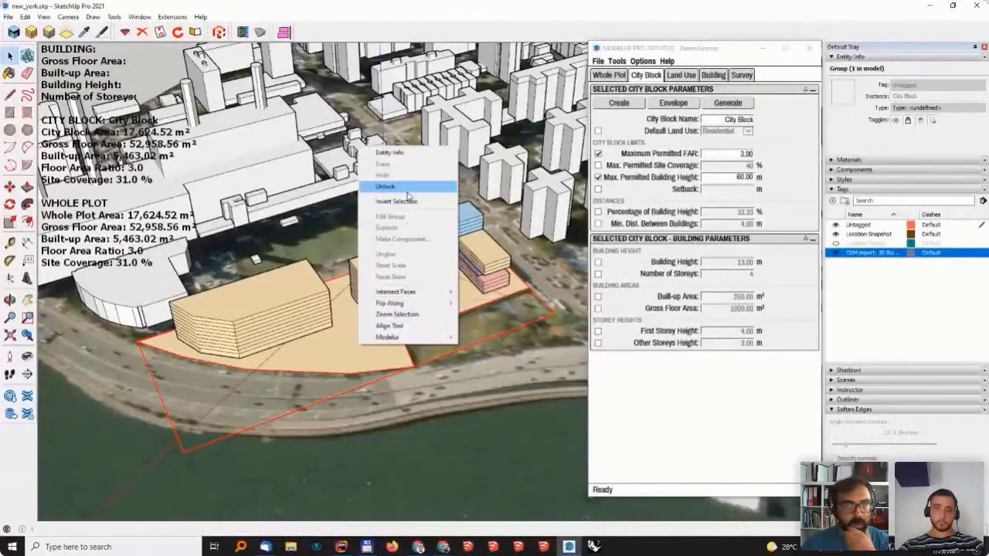
pyautogui.click(407, 187)
pyautogui.rightClick(377, 327)
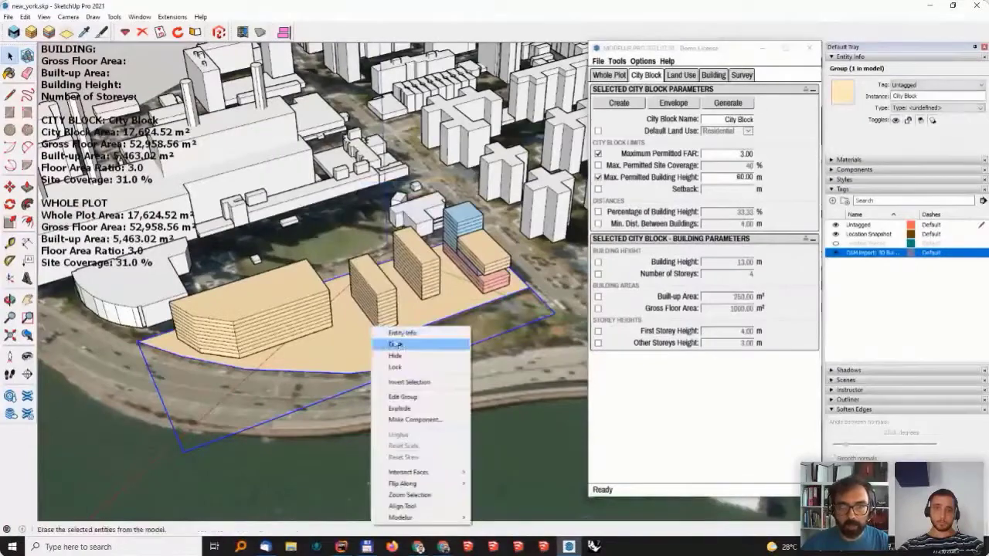
pyautogui.click(400, 408)
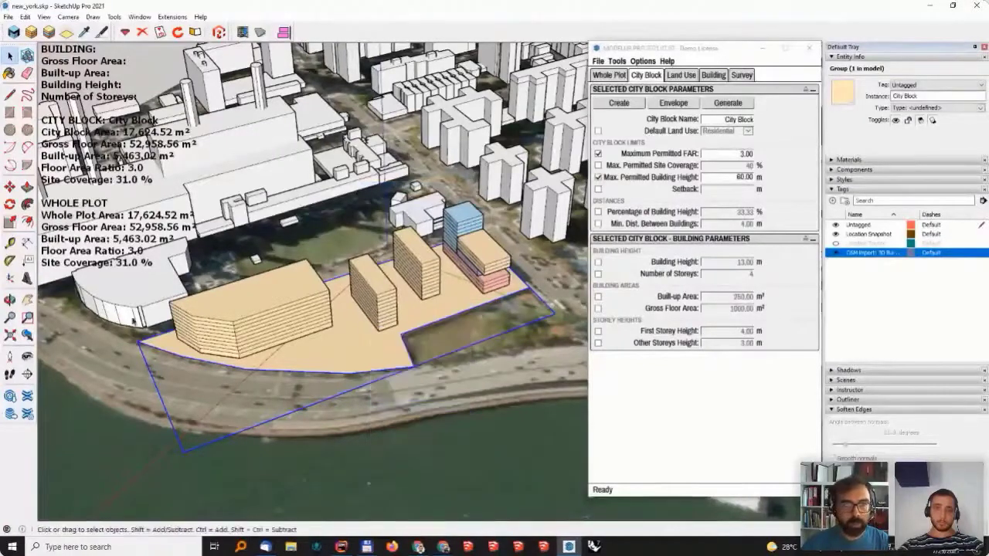
pyautogui.moveTo(279, 330); pyautogui.dragTo(289, 268, button='middle')
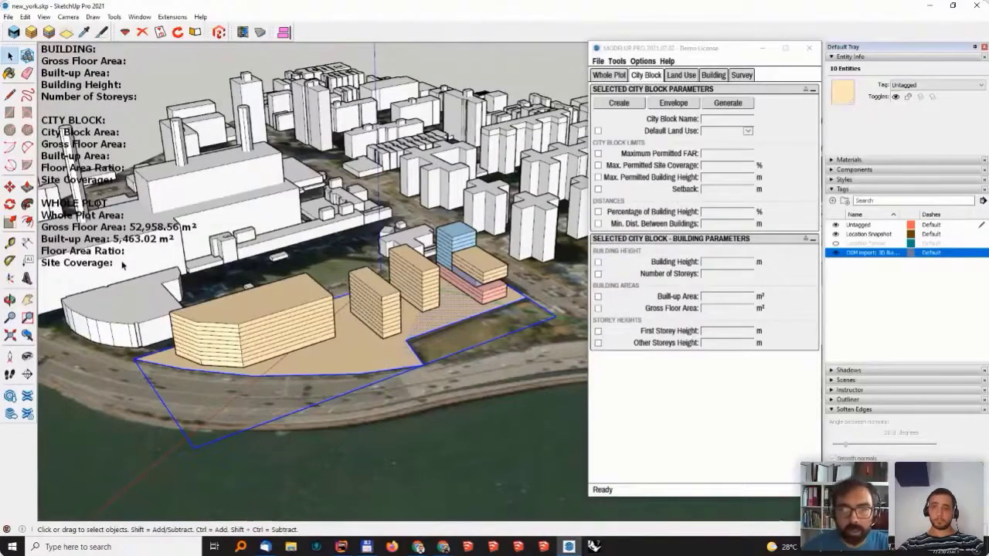
pyautogui.moveTo(361, 257); pyautogui.dragTo(359, 295, button='middle')
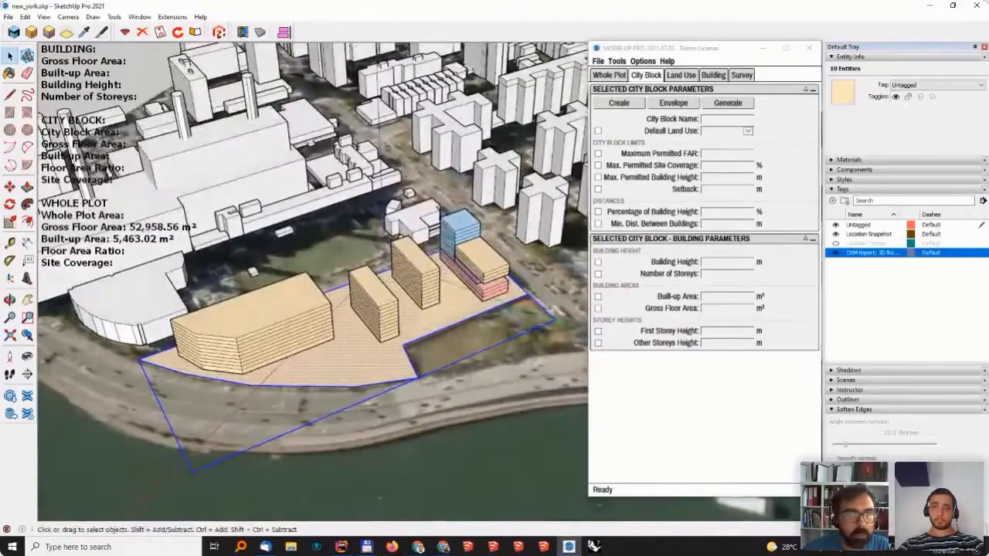
pyautogui.press('l')
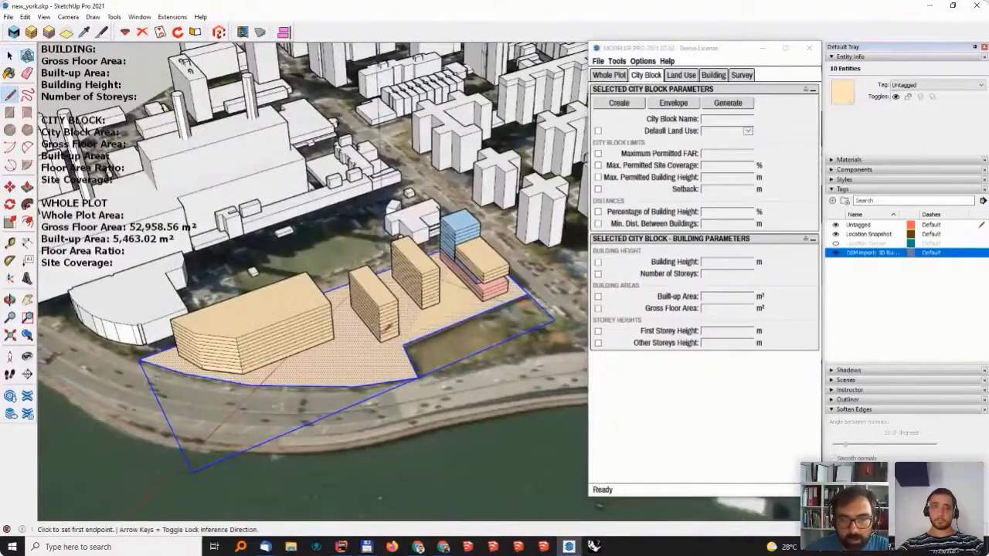
pyautogui.moveTo(351, 272); pyautogui.dragTo(344, 313, button='middle')
pyautogui.click(342, 313)
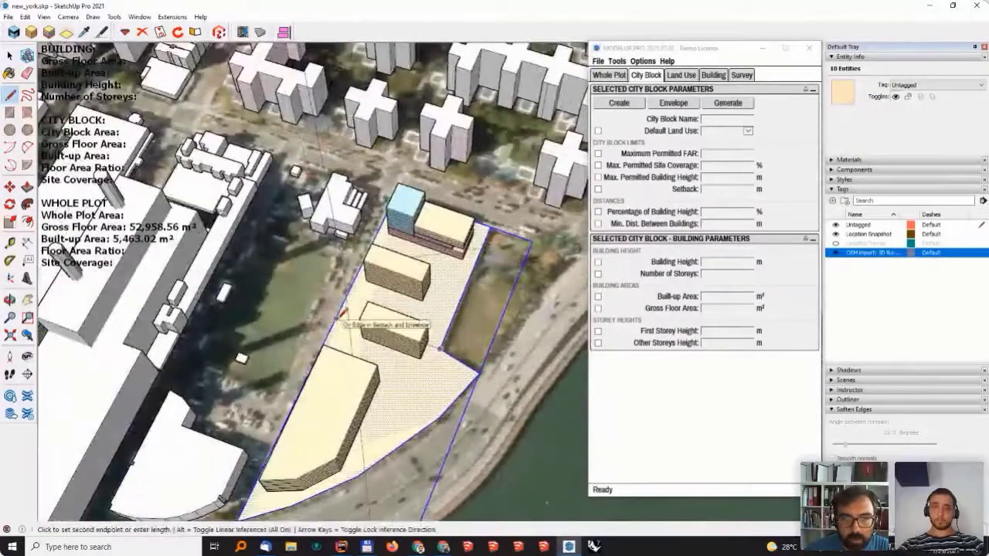
pyautogui.press('Escape')
pyautogui.press('space')
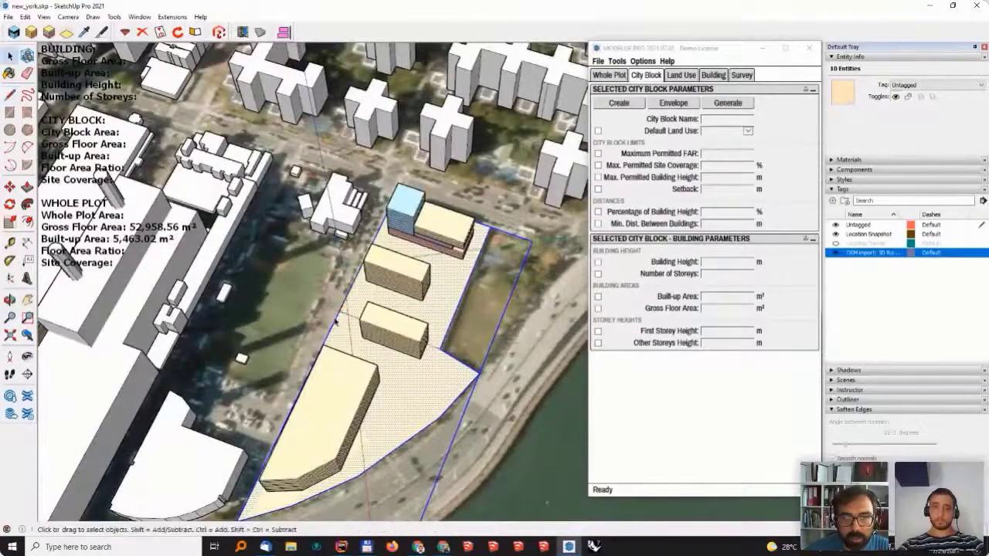
# Divide the block's face with a line from its long straight street side to the pointed riverside corner.
pyautogui.click(10, 93)
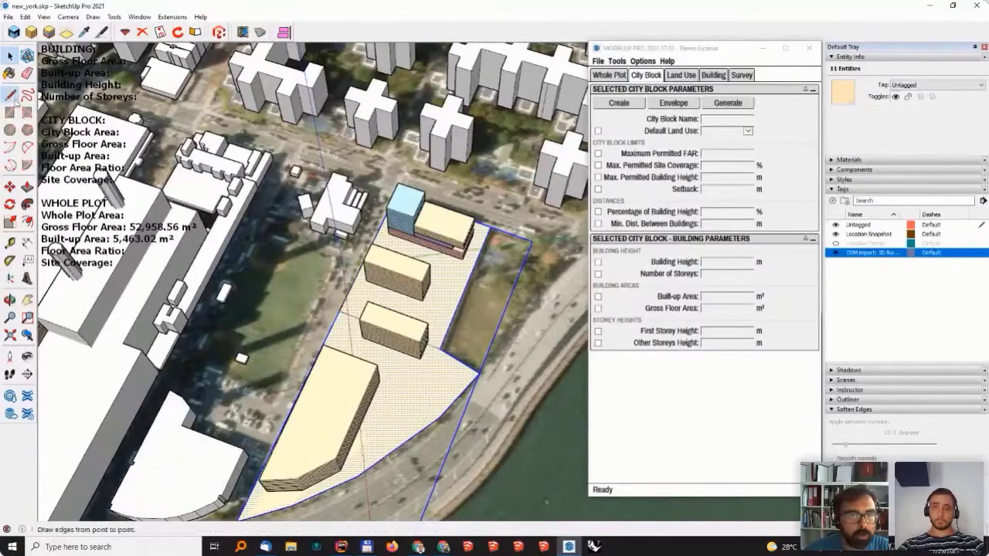
pyautogui.click(330, 326)
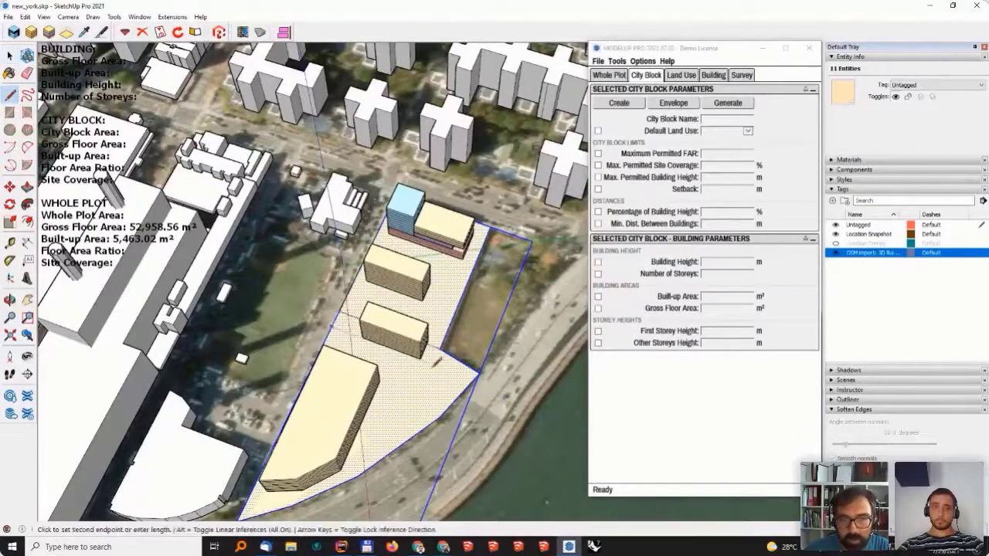
pyautogui.click(479, 373)
pyautogui.press('space')
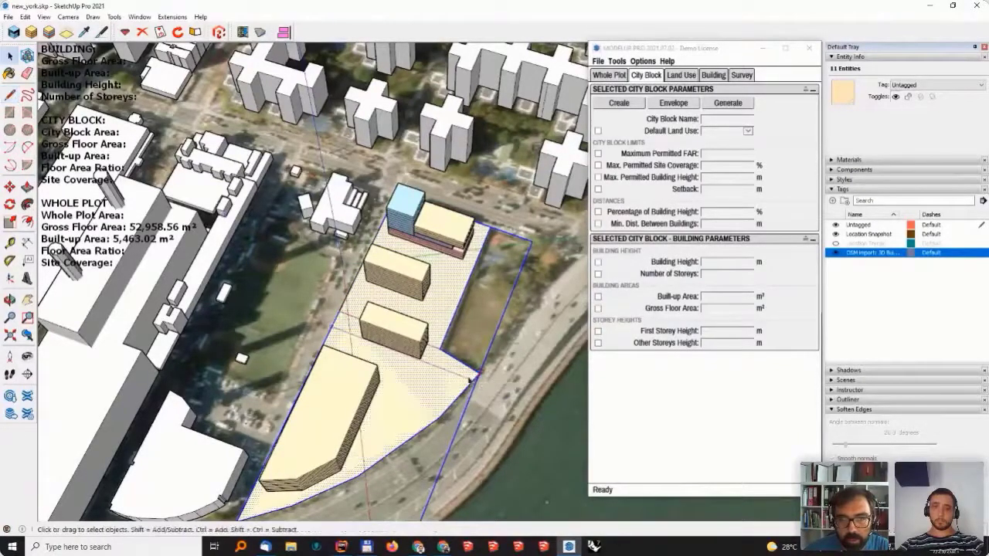
pyautogui.click(465, 373)
pyautogui.click(437, 316)
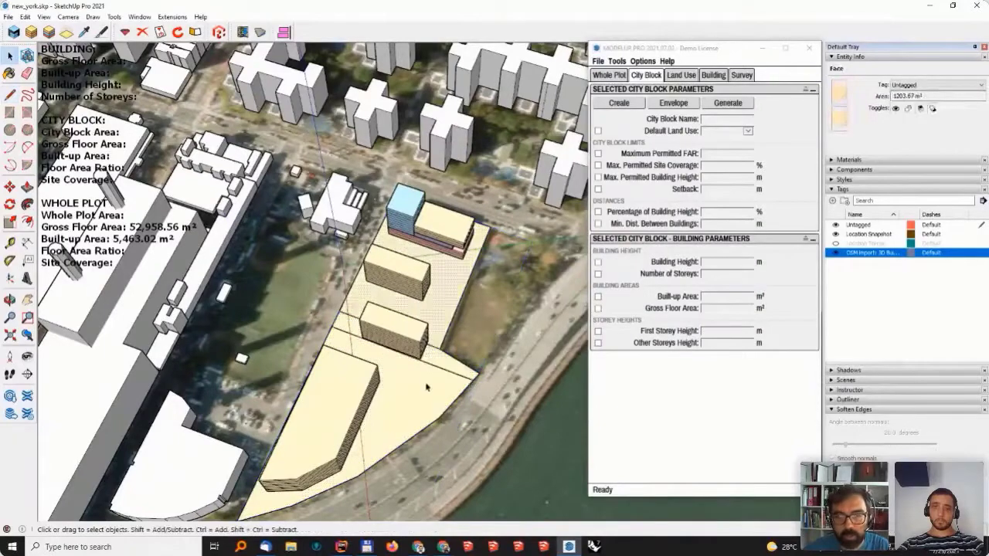
# Move the old Setback and Envelope group off the block and delete it.
pyautogui.click(462, 378)
pyautogui.moveTo(462, 379); pyautogui.dragTo(327, 315, button='middle')
pyautogui.scroll(4, 386, 366)
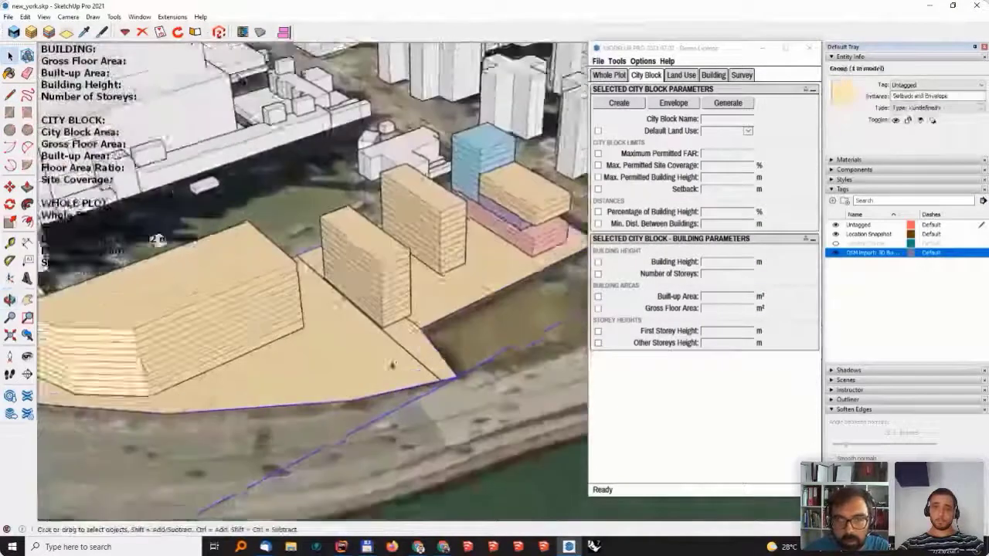
pyautogui.moveTo(466, 384); pyautogui.dragTo(364, 309, button='middle')
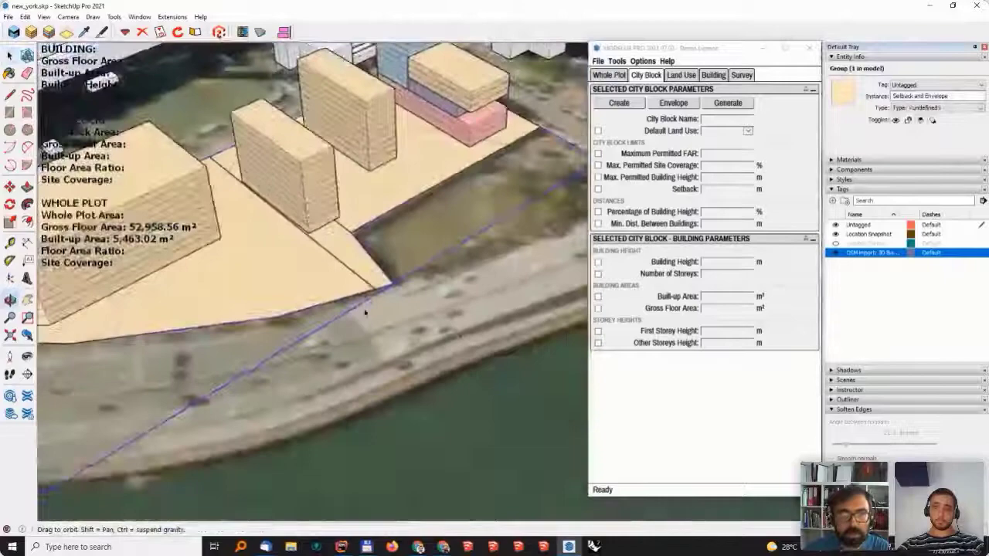
pyautogui.scroll(-3, 444, 367)
pyautogui.press('m')
pyautogui.click(450, 365)
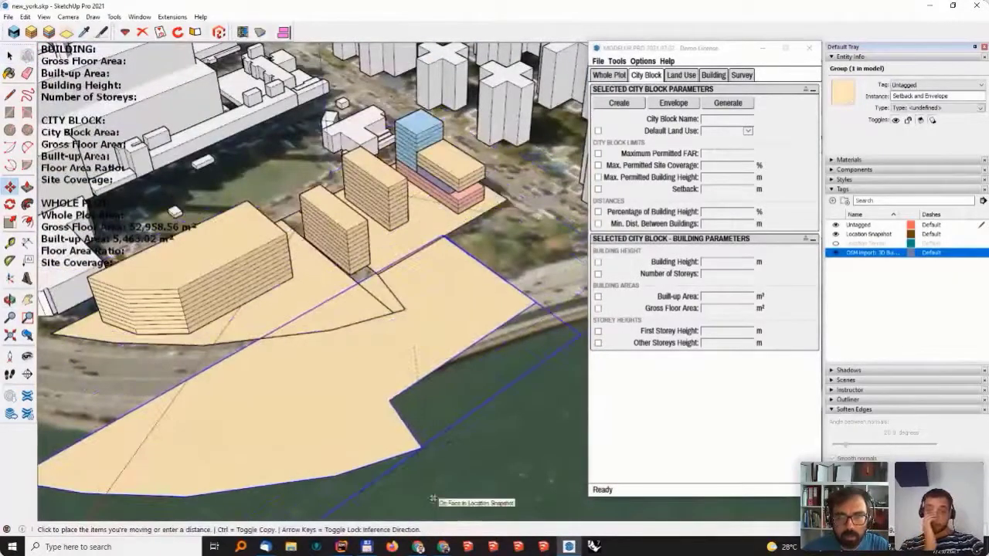
pyautogui.click(400, 439)
pyautogui.press('Delete')
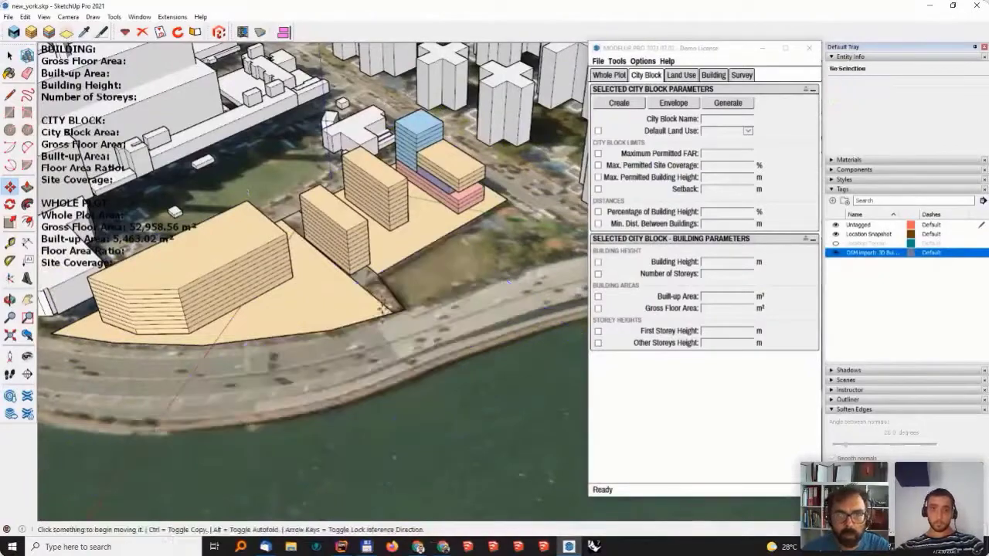
# Select the two block faces on either side of the gap and turn them into Modelur city blocks.
pyautogui.press('space')
pyautogui.click(397, 299)
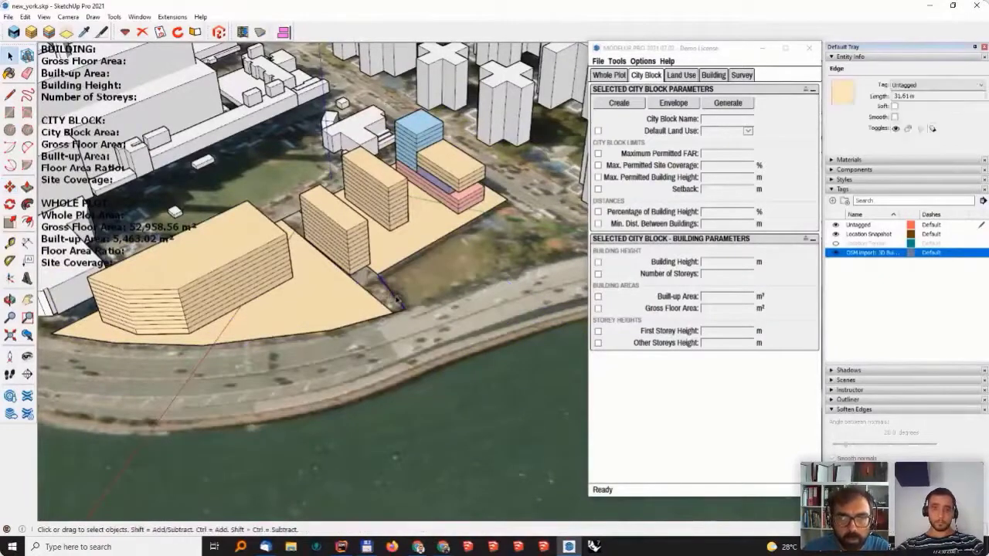
pyautogui.click(385, 270)
pyautogui.keyDown('shift'); pyautogui.click(318, 320); pyautogui.keyUp('shift')
pyautogui.moveTo(366, 301); pyautogui.dragTo(323, 359, button='middle')
pyautogui.moveTo(428, 329); pyautogui.dragTo(466, 308, button='middle')
pyautogui.click(66, 32)
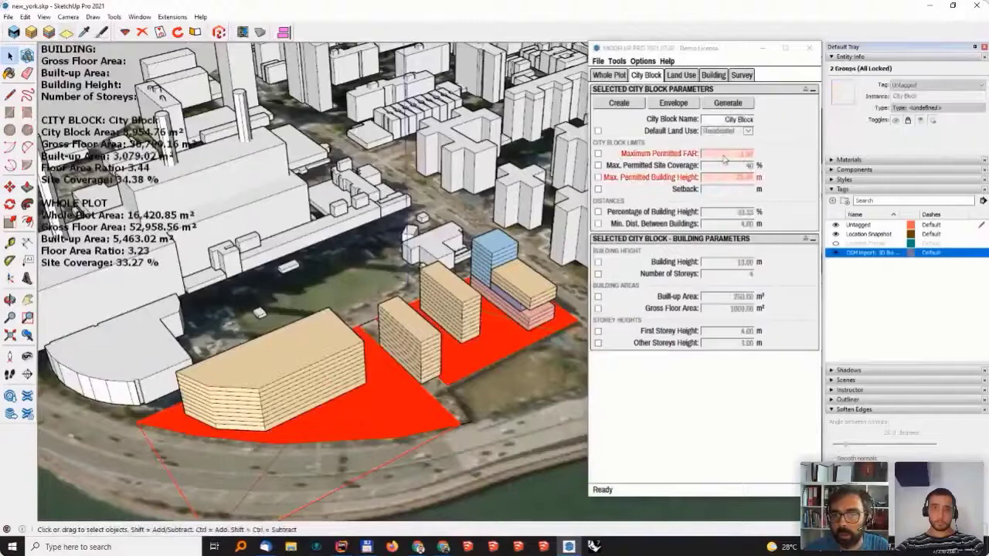
# Set both city blocks' maximum permitted FAR to 3.00 and maximum permitted building height to 60 m.
pyautogui.click(599, 153)
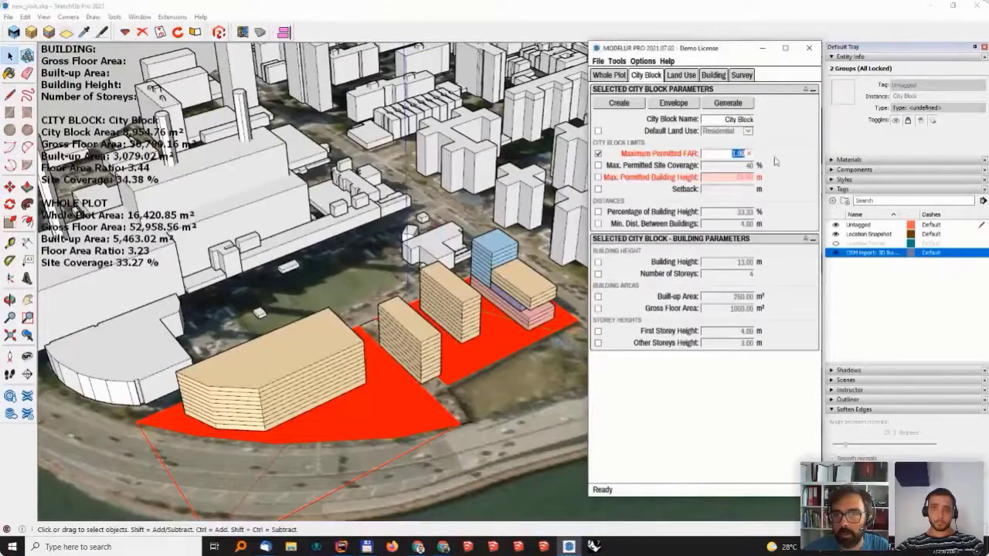
pyautogui.write('3')
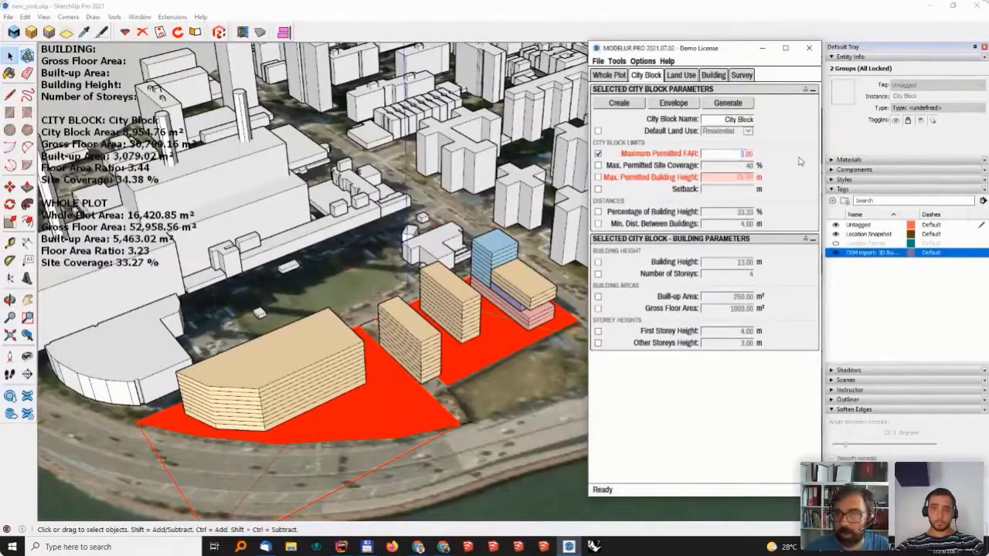
pyautogui.click(598, 178)
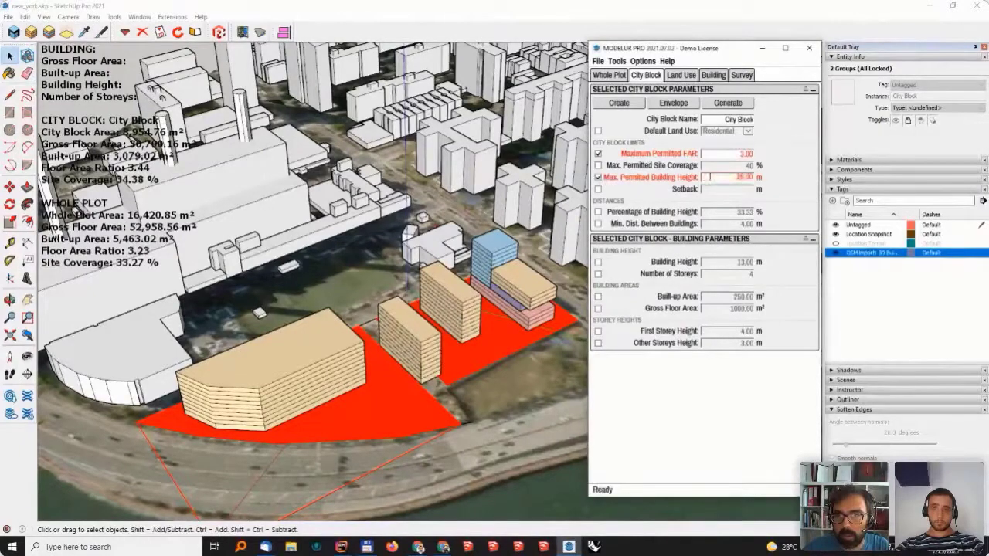
pyautogui.write('60')
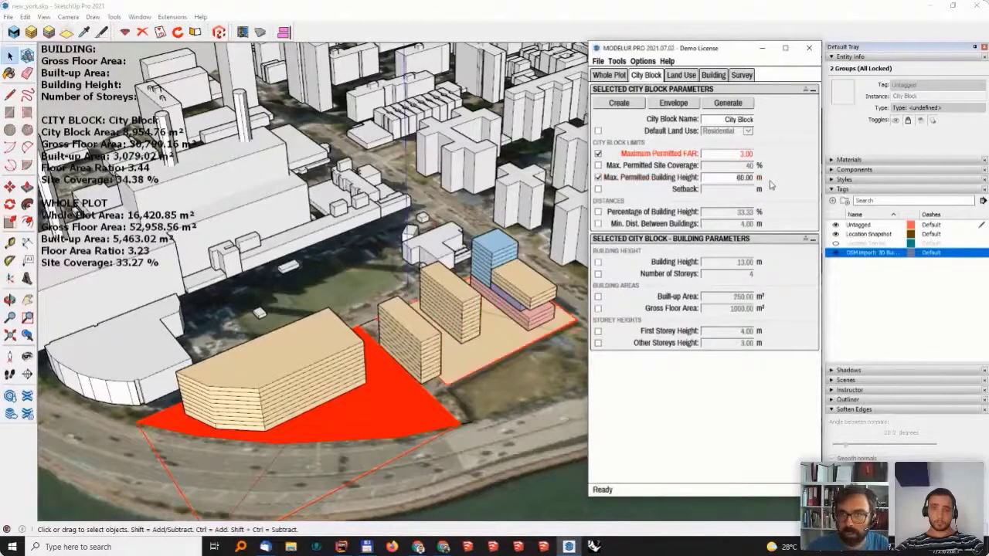
# Try 8 storeys on the large angled building and settle on 9 storeys.
pyautogui.click(326, 368)
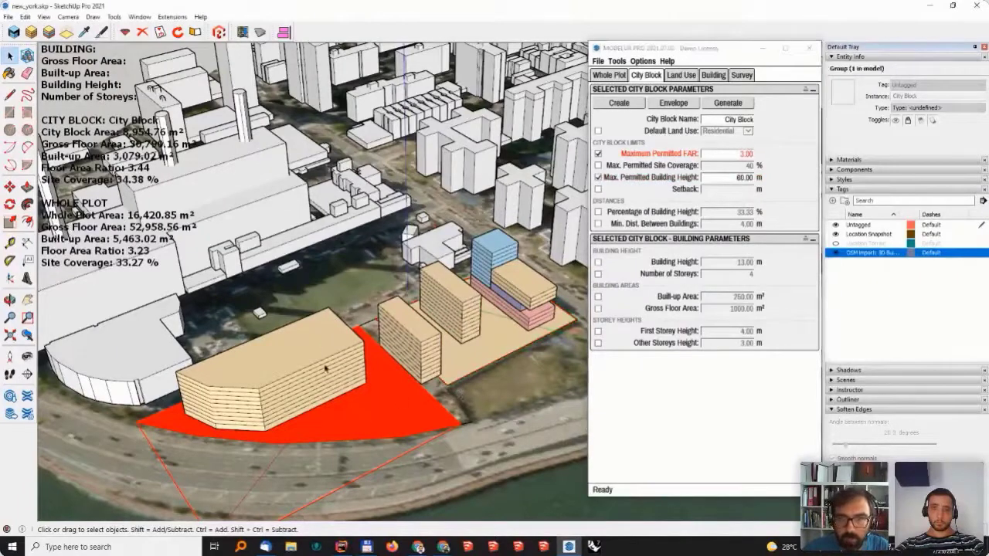
pyautogui.doubleClick(727, 153)
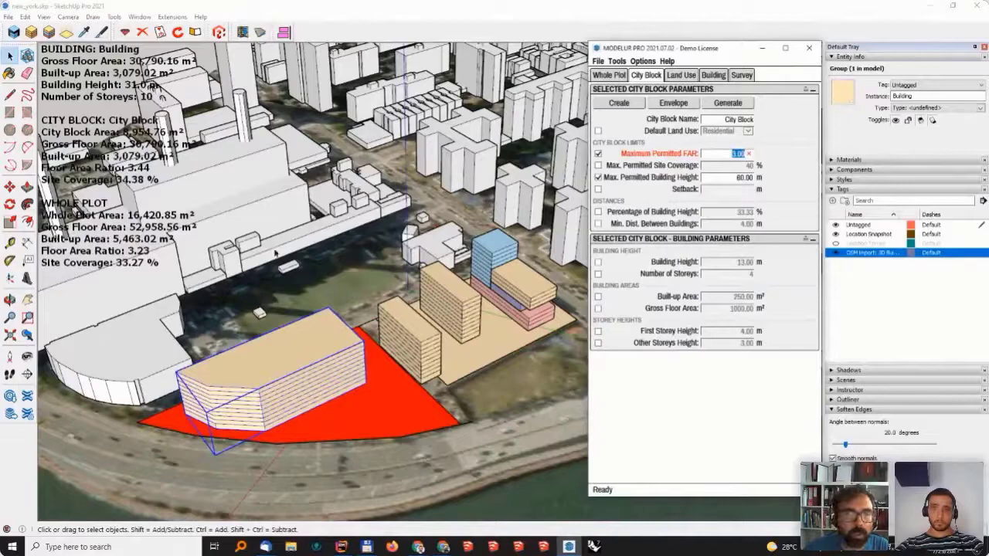
pyautogui.moveTo(274, 253); pyautogui.dragTo(299, 317, button='middle')
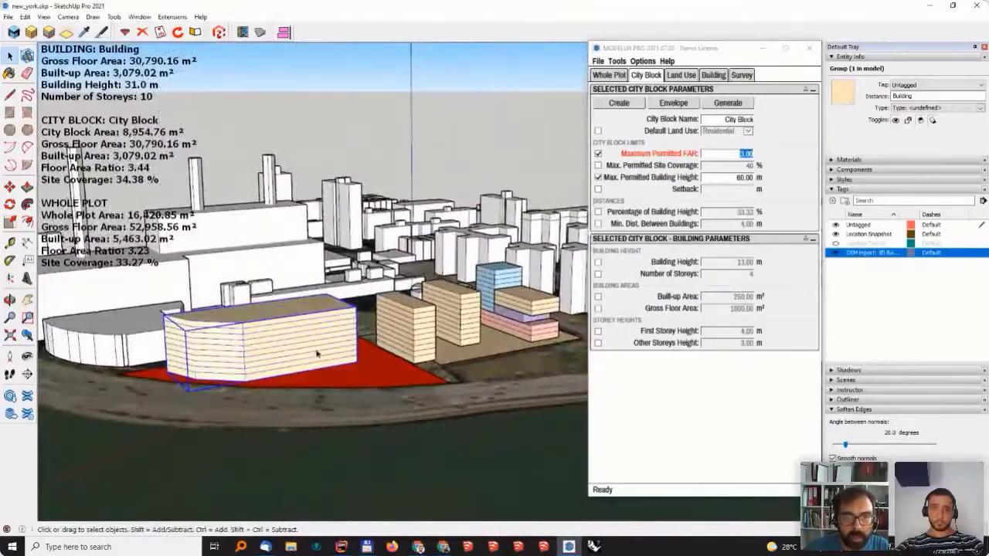
pyautogui.moveTo(316, 354); pyautogui.dragTo(353, 375, button='middle')
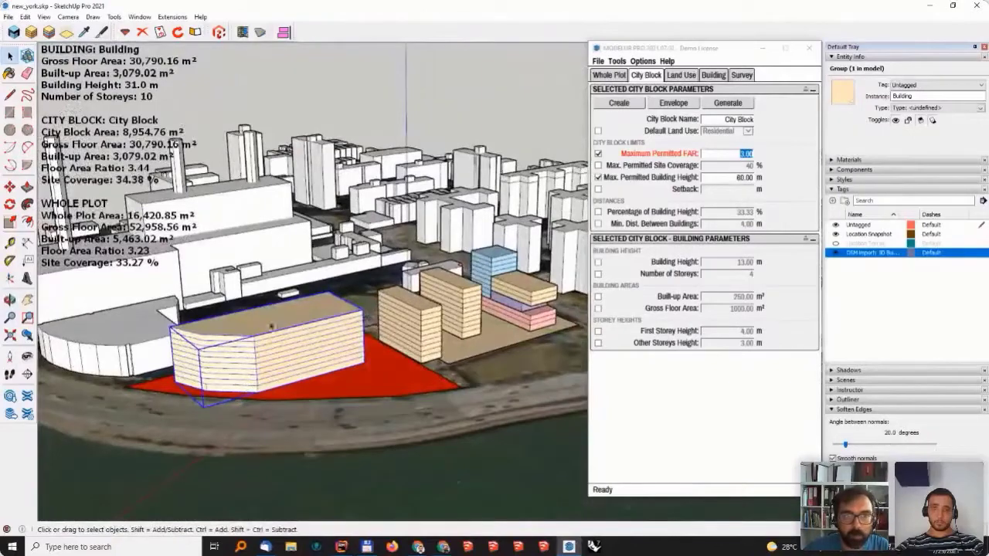
pyautogui.click(714, 75)
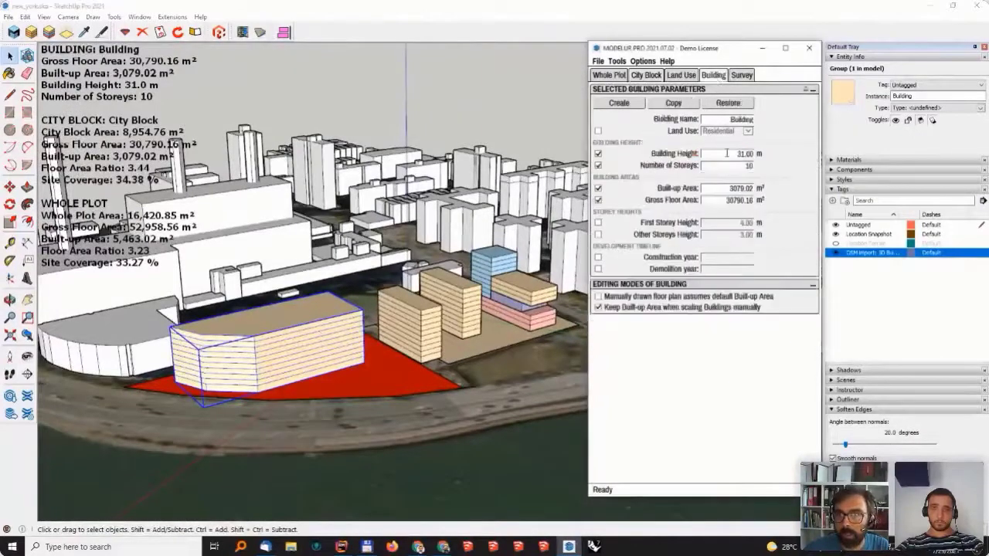
pyautogui.moveTo(728, 165); pyautogui.dragTo(794, 169)
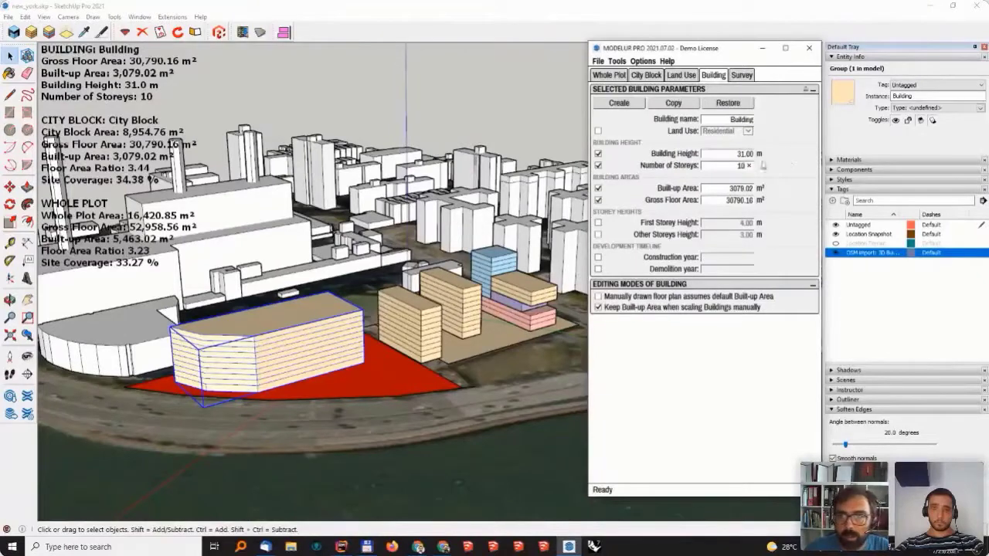
pyautogui.moveTo(731, 165); pyautogui.dragTo(749, 168)
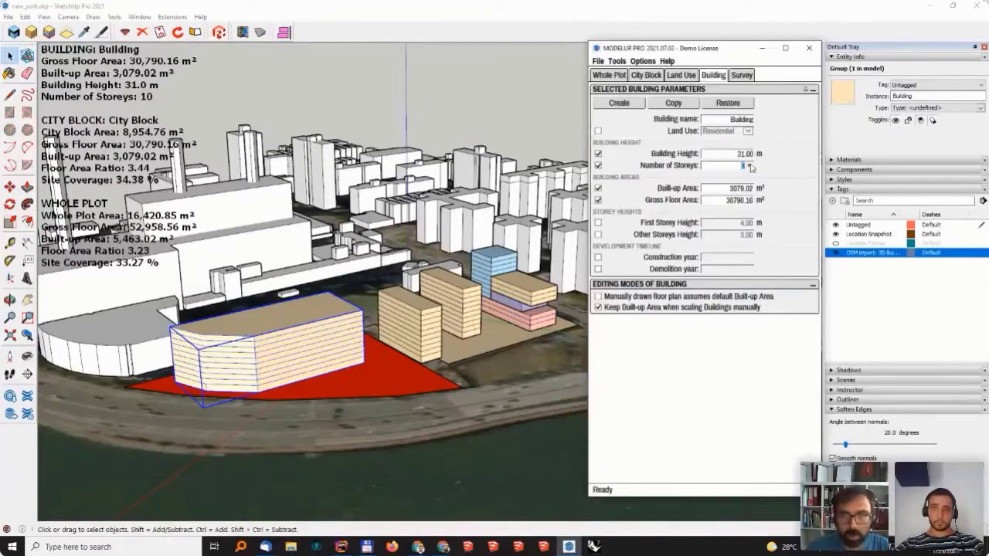
pyautogui.write('8')
pyautogui.press('Return')
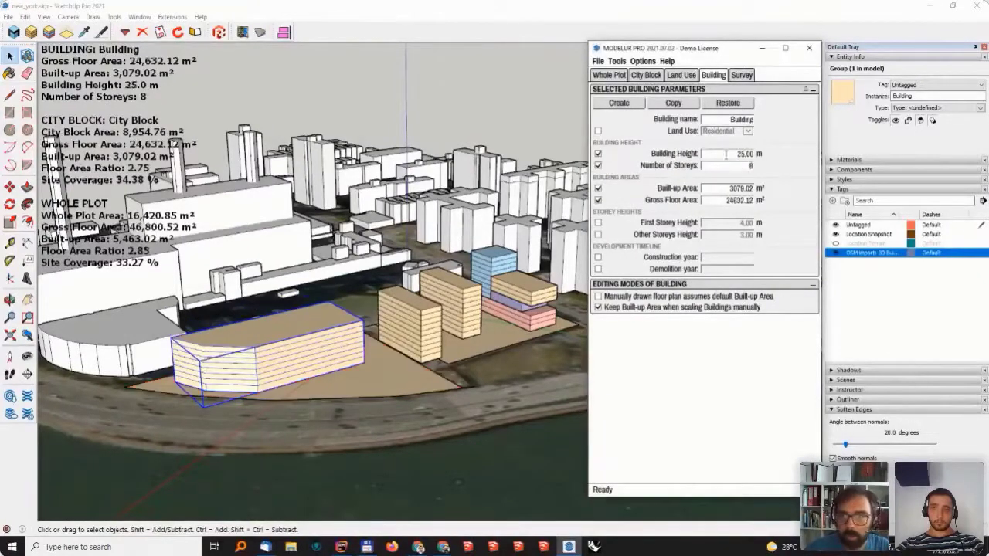
pyautogui.write('9')
pyautogui.press('Return')
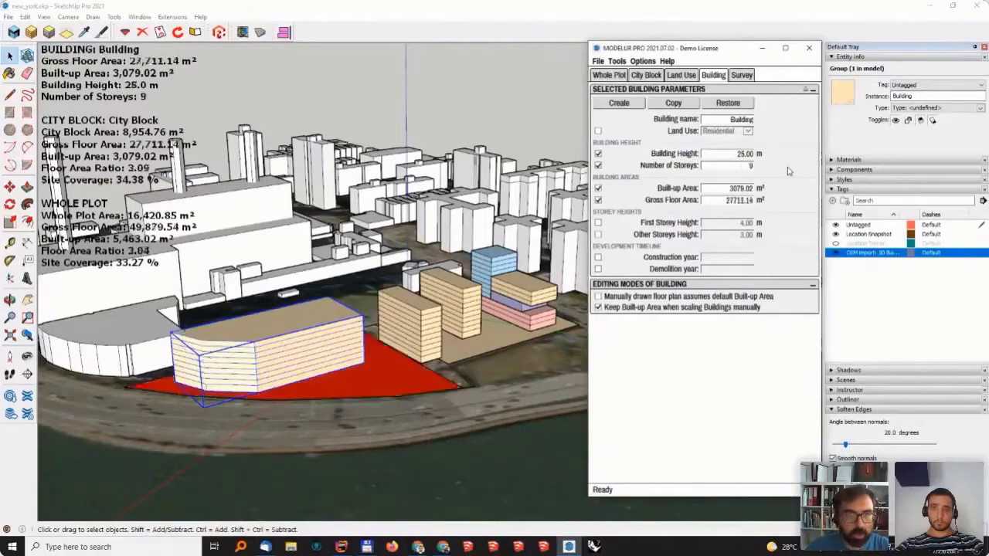
# Try a built-up area of 3000 m² for the large building and settle on 2950 m².
pyautogui.moveTo(720, 188); pyautogui.dragTo(781, 197)
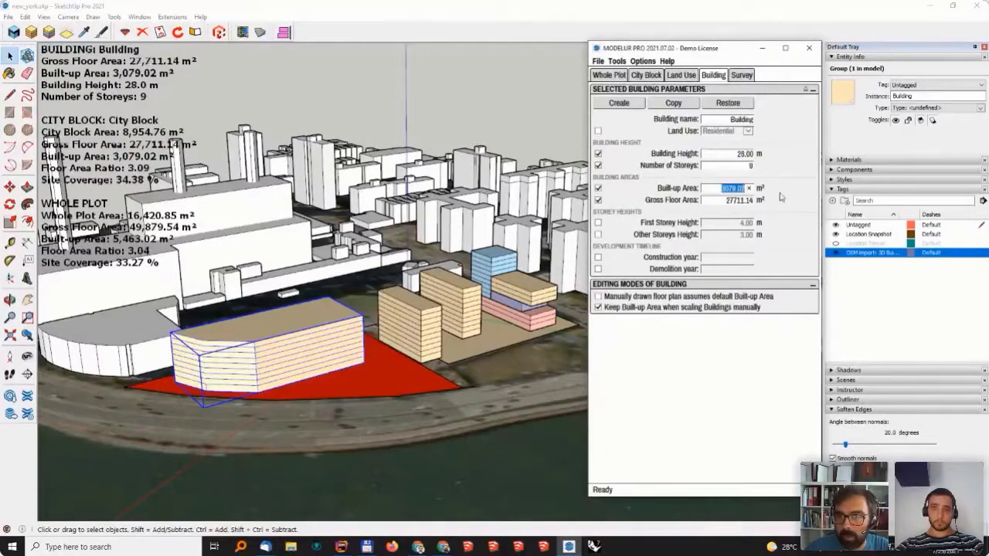
pyautogui.write('3000')
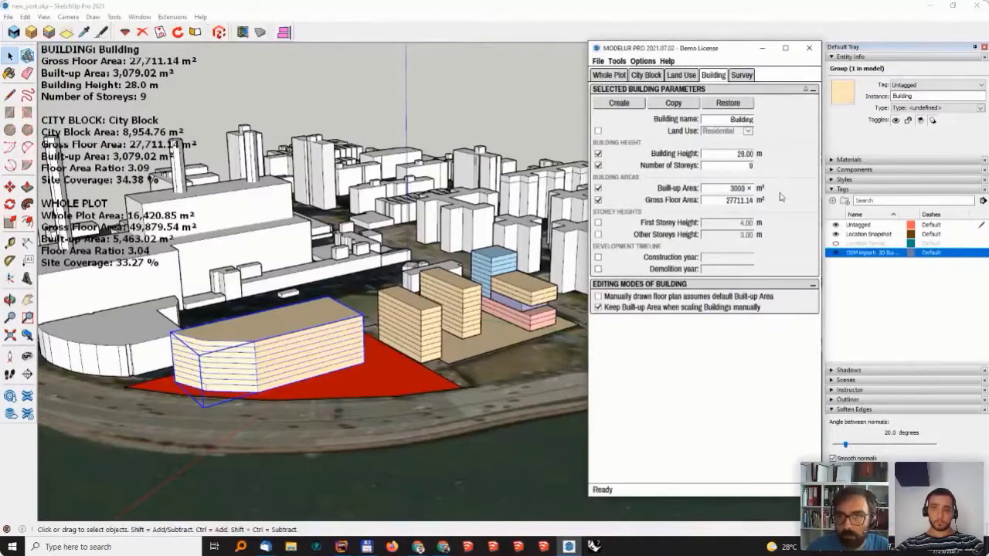
pyautogui.press('Return')
pyautogui.moveTo(721, 188); pyautogui.dragTo(777, 193)
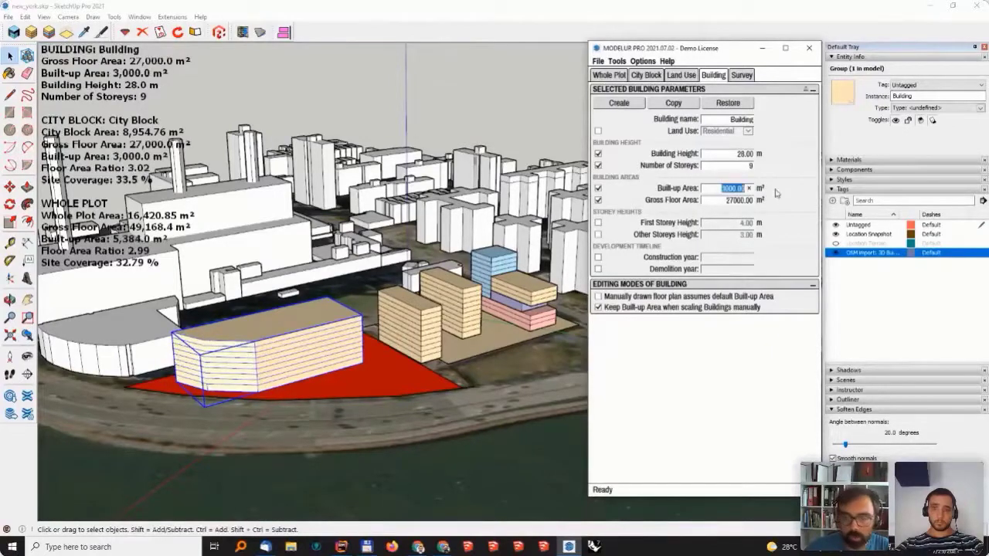
pyautogui.write('2900')
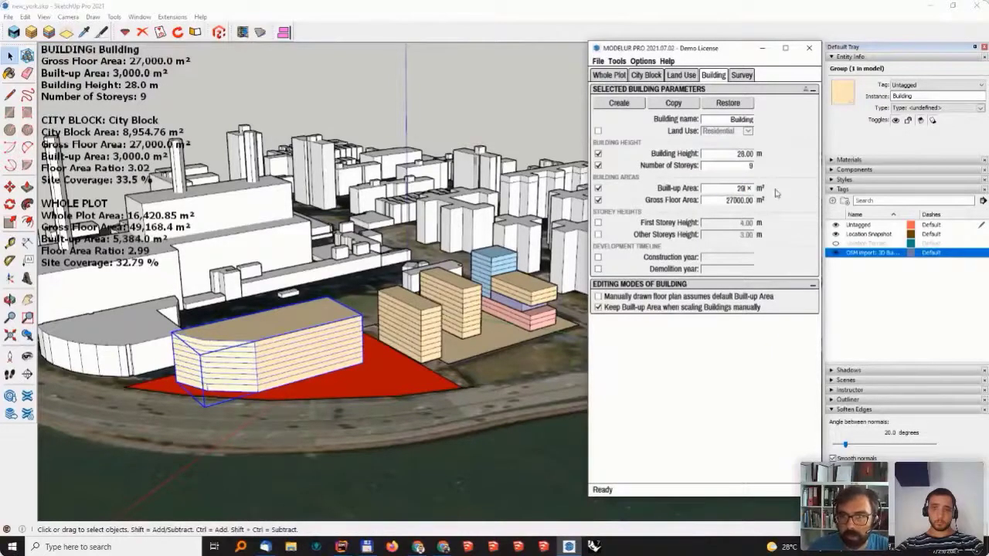
pyautogui.press('Return')
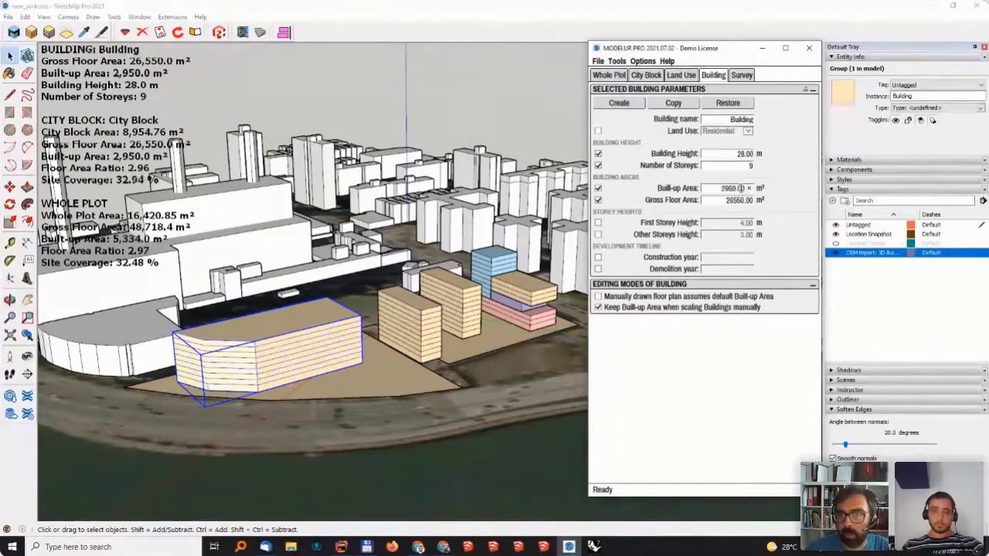
pyautogui.moveTo(705, 191); pyautogui.dragTo(746, 190)
# Move the large building across its triangular block towards the neighbouring slabs.
pyautogui.scroll(5, 330, 365)
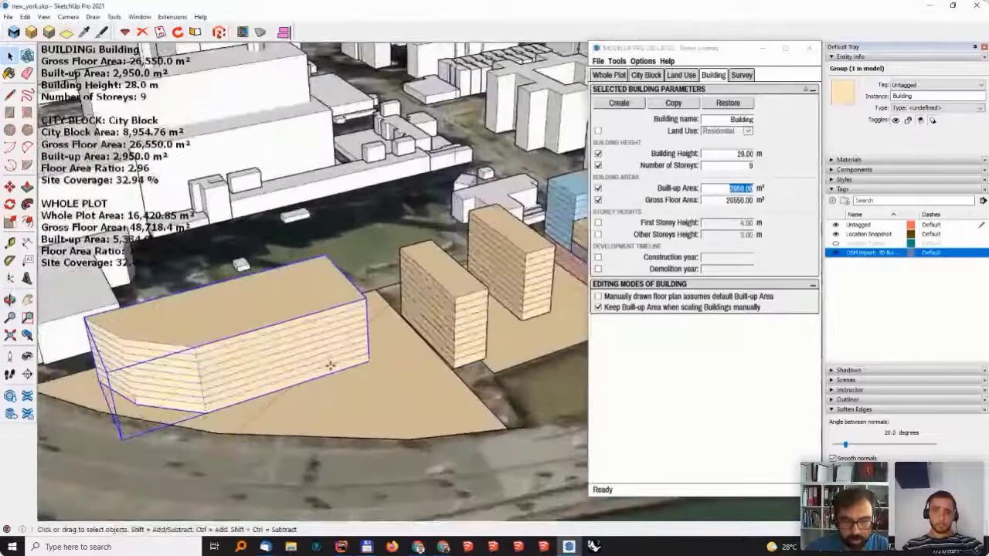
pyautogui.press('m')
pyautogui.click(314, 404)
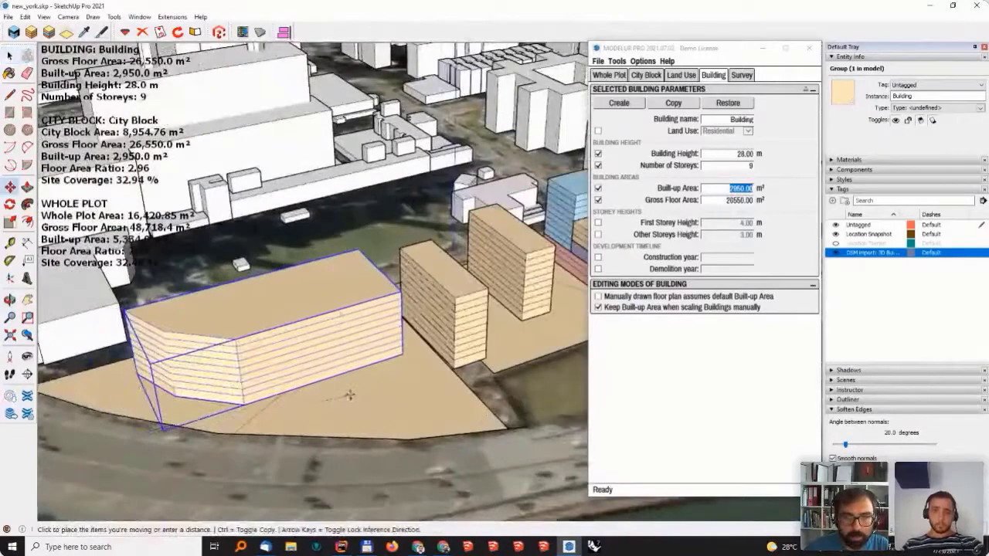
pyautogui.click(347, 397)
pyautogui.press('space')
# Move the two slab buildings together away from the gap, so both stand fully on the rectangular block.
pyautogui.moveTo(359, 403); pyautogui.dragTo(329, 325, button='middle')
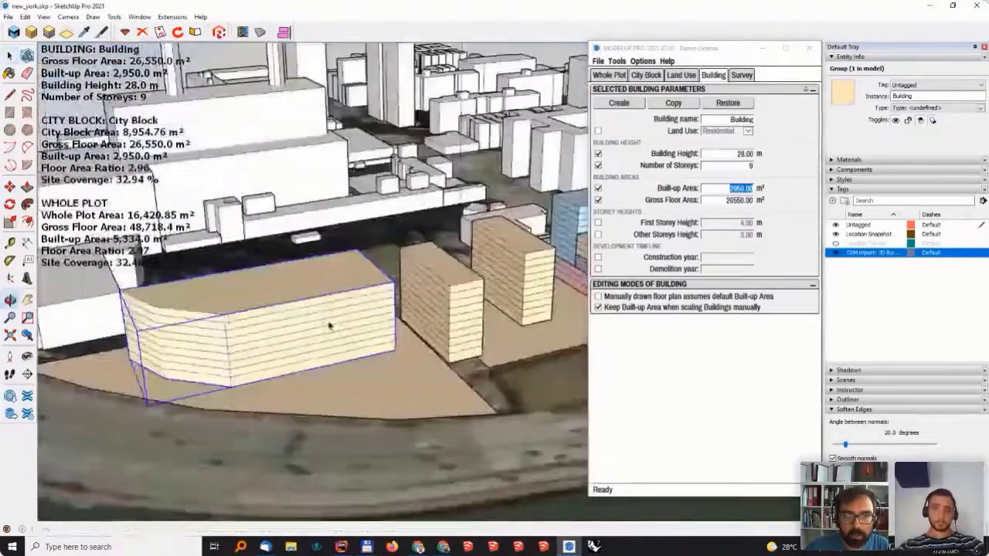
pyautogui.moveTo(349, 270); pyautogui.dragTo(367, 251, button='middle')
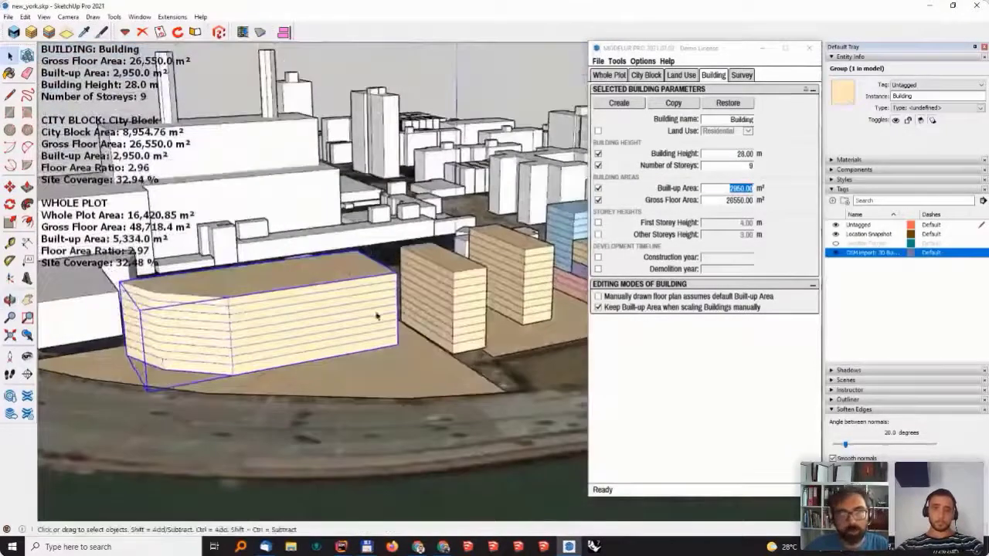
pyautogui.moveTo(377, 315); pyautogui.dragTo(363, 309, button='middle')
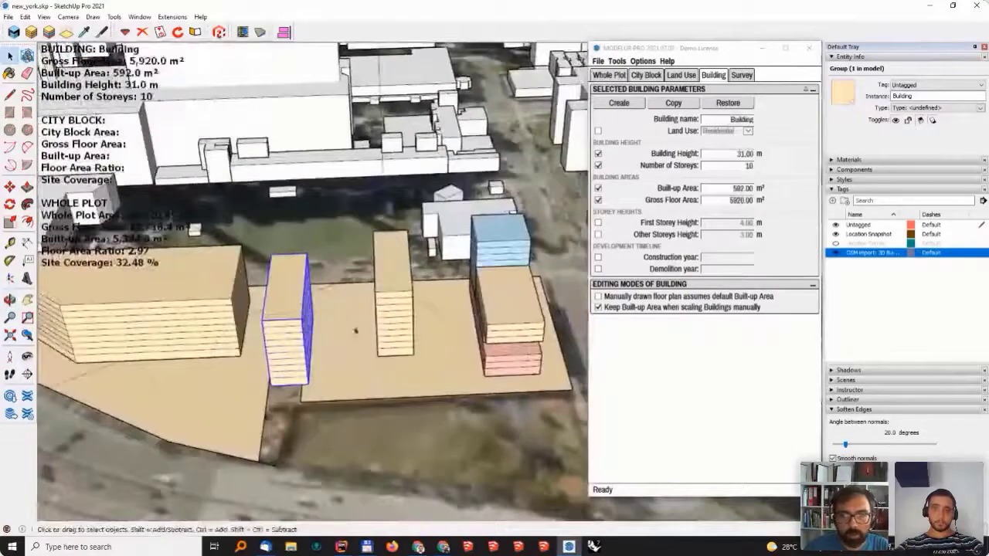
pyautogui.keyDown('shift'); pyautogui.click(390, 321); pyautogui.keyUp('shift')
pyautogui.press('m')
pyautogui.click(333, 392)
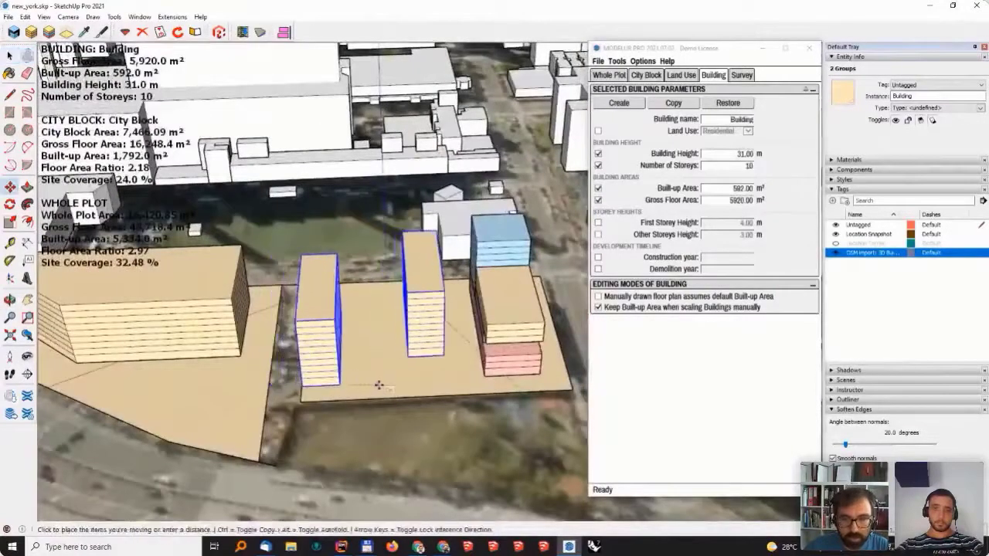
pyautogui.click(388, 382)
pyautogui.press('space')
# Place the two moved slabs on the rectangular block and try scaling the slab nearest the gap with its built-up area kept.
pyautogui.click(328, 370)
pyautogui.press('s')
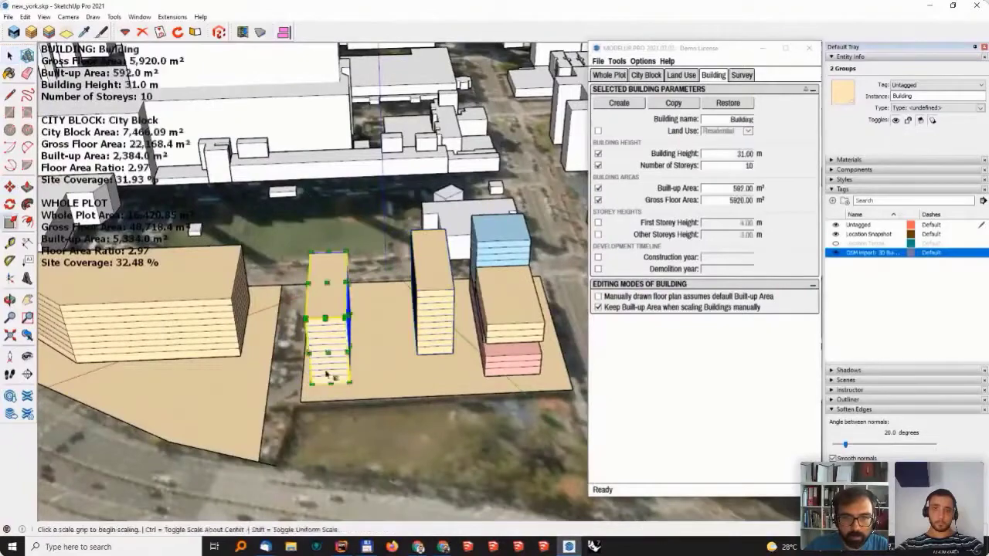
pyautogui.click(326, 375)
pyautogui.moveTo(375, 387); pyautogui.dragTo(411, 270, button='middle')
pyautogui.press('m')
pyautogui.click(424, 376)
pyautogui.press('space')
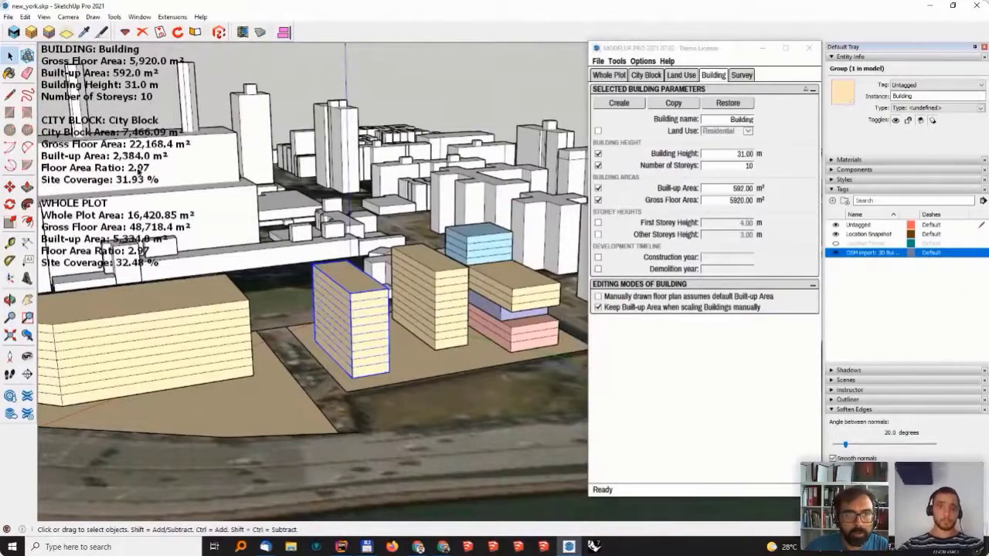
# Try scaling the multi-coloured complex building while its built-up area stays locked.
pyautogui.moveTo(360, 326)
pyautogui.mouseDown(button='middle')
pyautogui.moveTo(340, 309)
pyautogui.moveTo(363, 324)
pyautogui.mouseUp(button='middle')
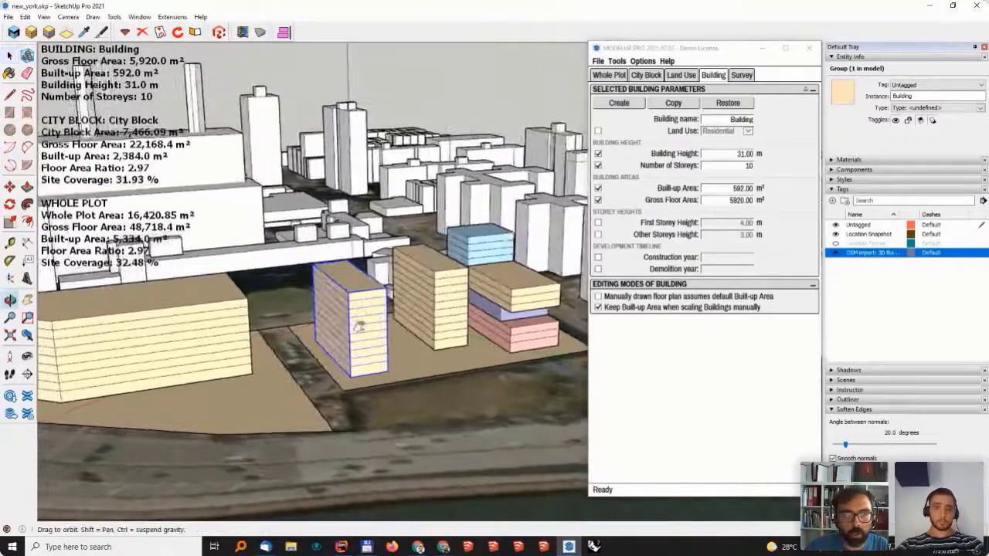
pyautogui.click(529, 300)
pyautogui.press('s')
pyautogui.click(541, 304)
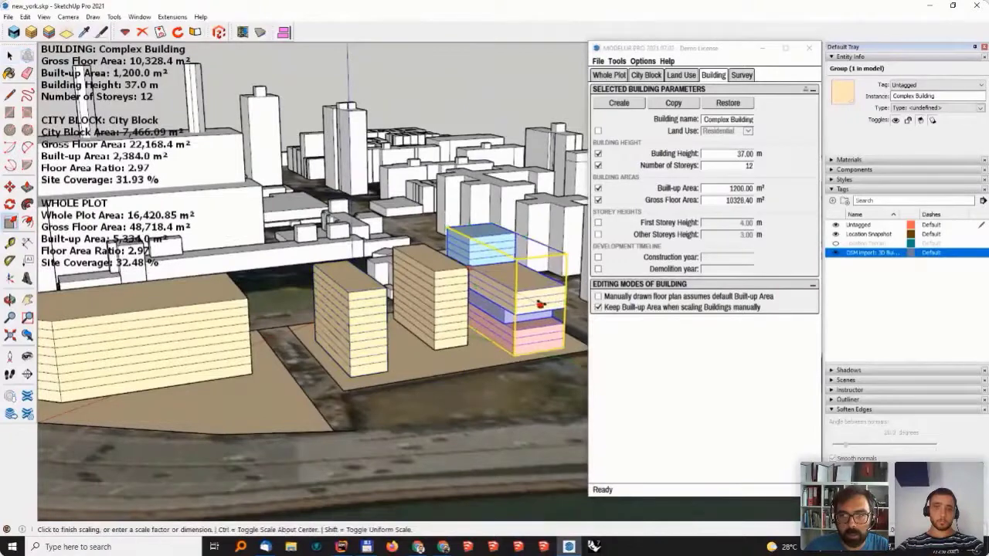
pyautogui.press('space')
pyautogui.moveTo(318, 340); pyautogui.dragTo(334, 343, button='middle')
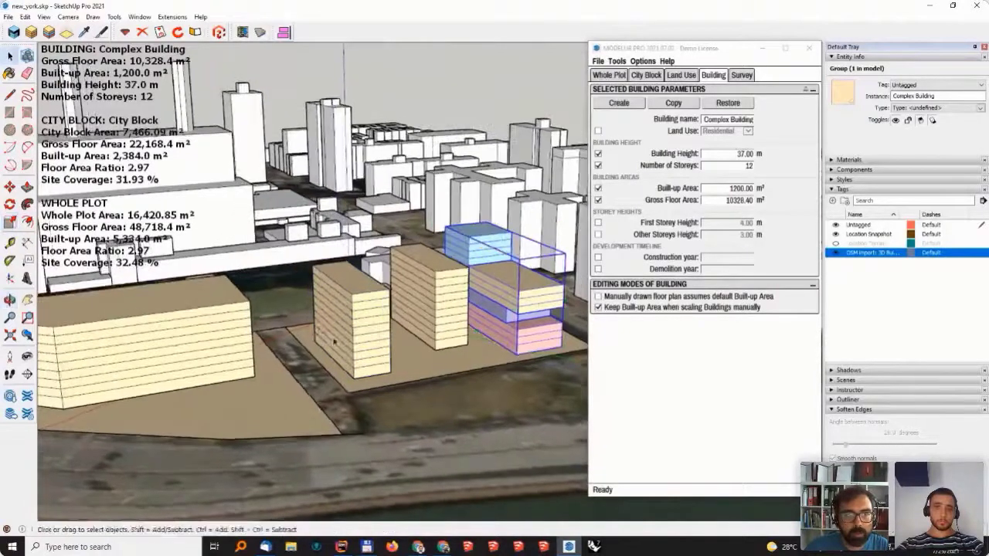
pyautogui.click(510, 300)
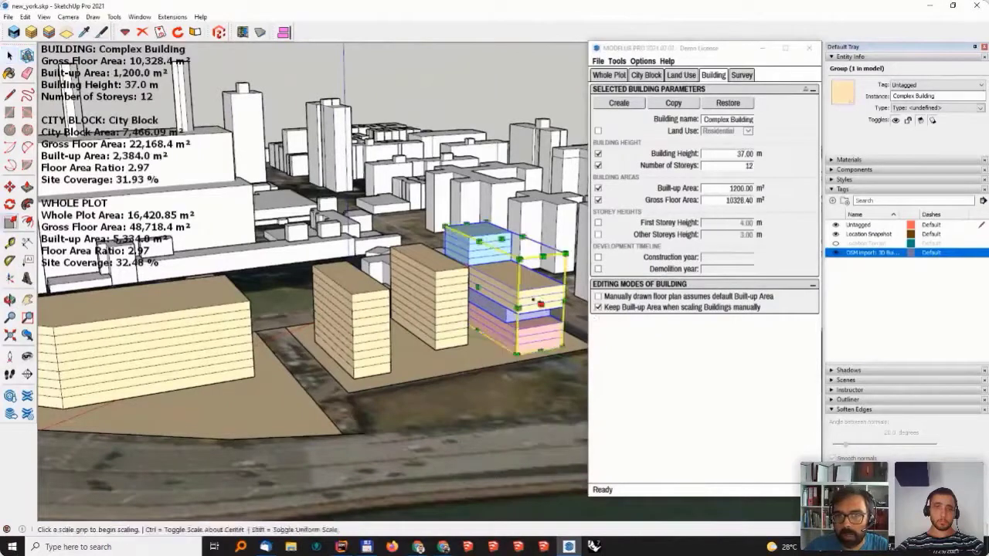
pyautogui.press('s')
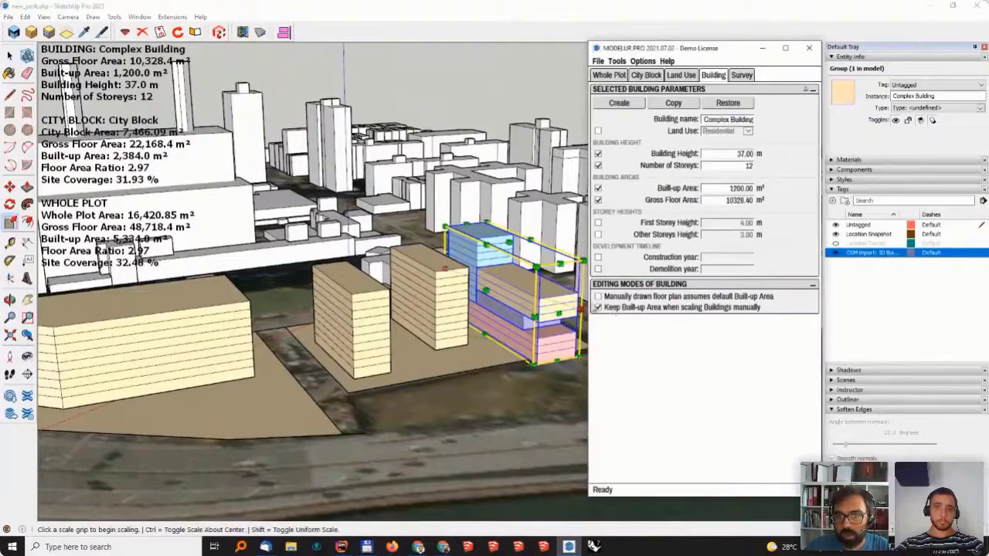
# Turn off keeping the built-up area during manual scaling and stretch the complex building slightly, to about 1248 m² built-up area.
pyautogui.moveTo(559, 313); pyautogui.dragTo(495, 274, button='middle')
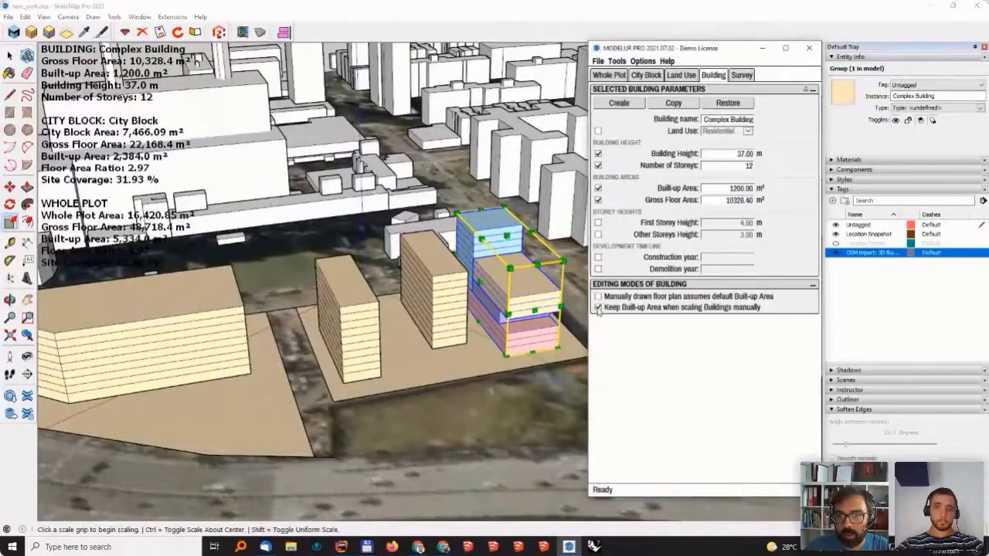
pyautogui.click(598, 307)
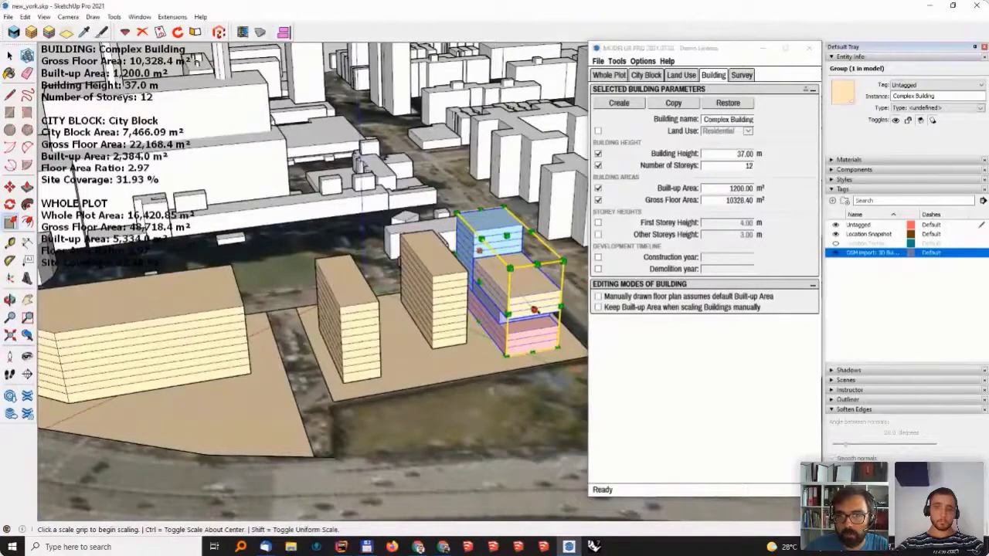
pyautogui.moveTo(533, 310); pyautogui.dragTo(537, 314)
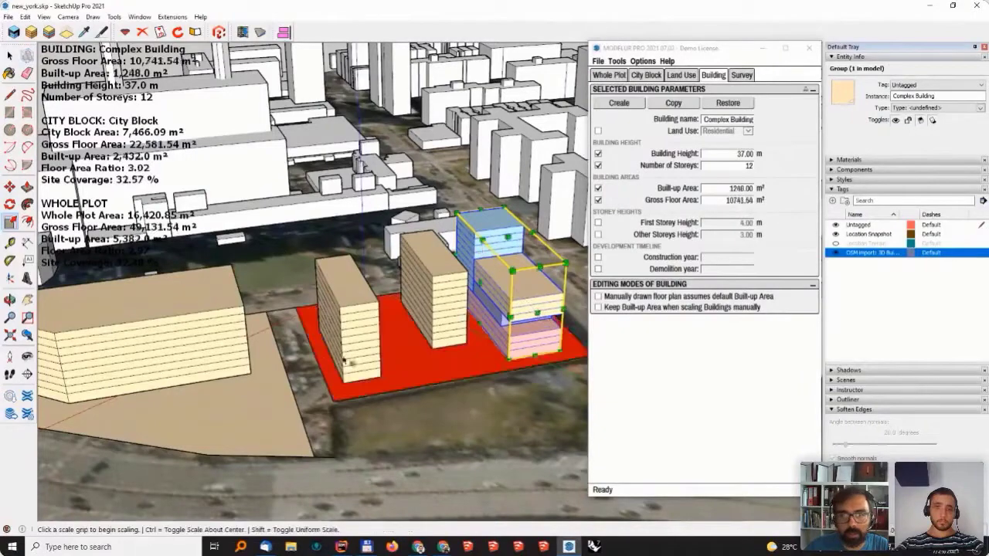
# Set the complex building's built-up area to 1230 m².
pyautogui.moveTo(462, 259); pyautogui.dragTo(484, 217, button='middle')
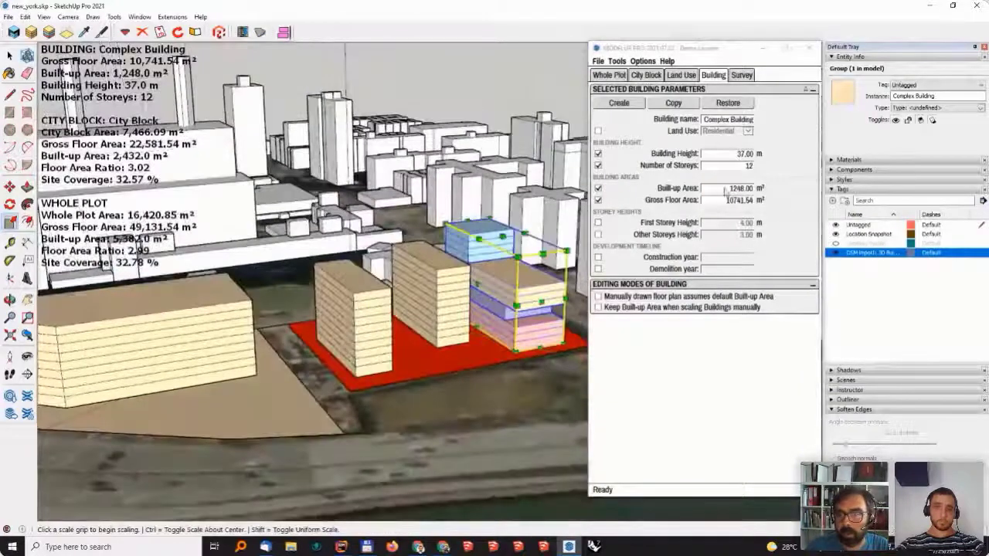
pyautogui.click(739, 191)
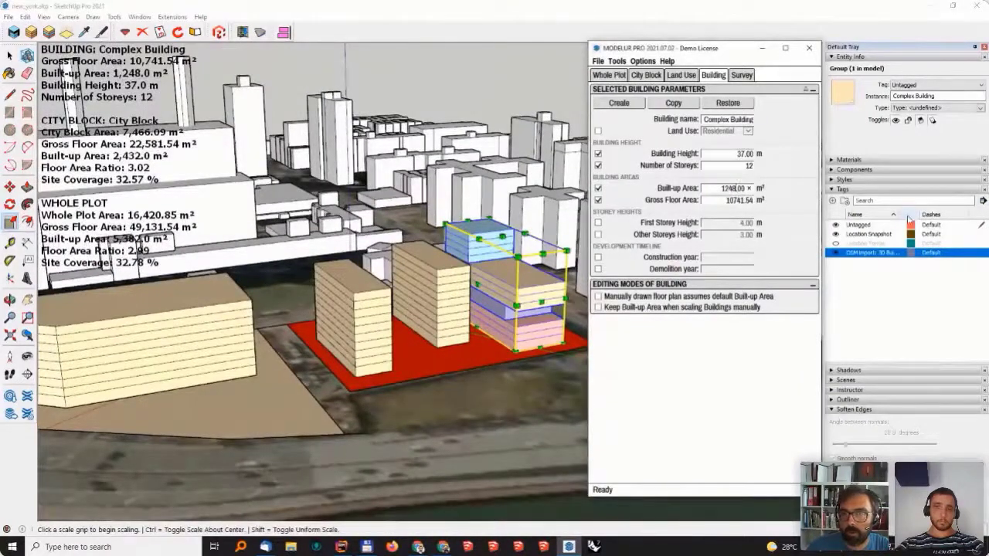
pyautogui.press('BackSpace')
pyautogui.press('BackSpace')
pyautogui.write('0')
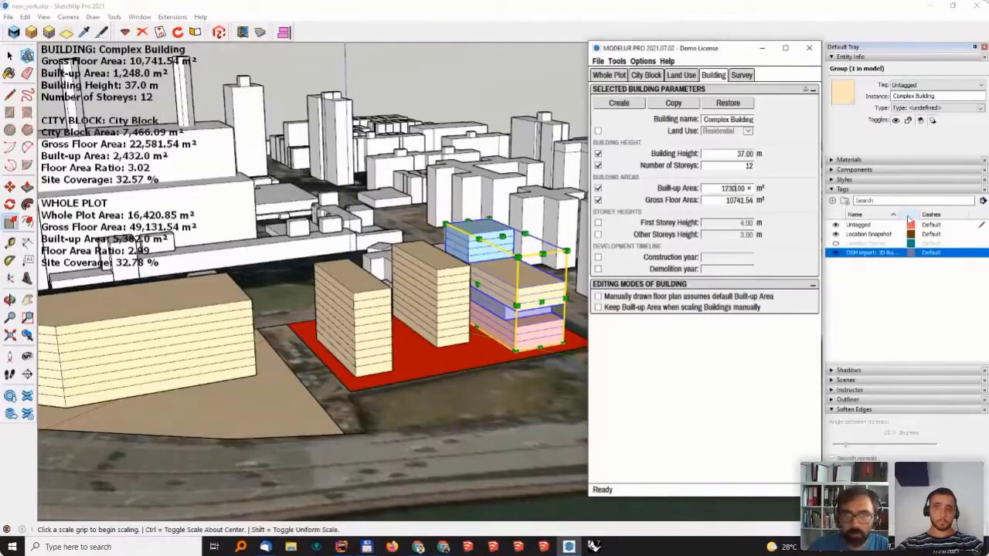
pyautogui.press('Return')
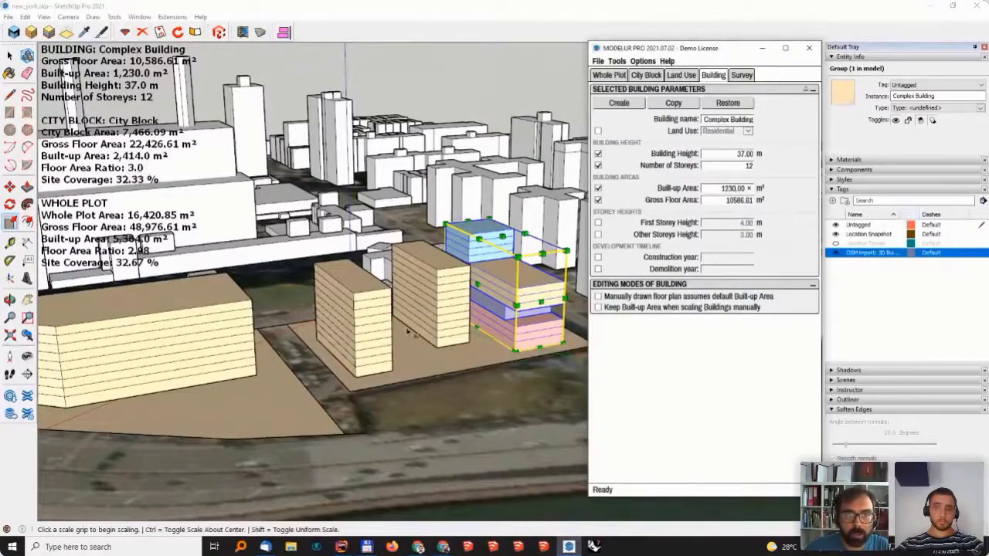
# Select the rectangular city block and the triangular city block in turn to review them within the surrounding city.
pyautogui.moveTo(408, 332); pyautogui.dragTo(427, 327, button='middle')
pyautogui.click(448, 355)
pyautogui.scroll(-4, 448, 356)
pyautogui.moveTo(452, 364); pyautogui.dragTo(374, 397, button='middle')
pyautogui.click(389, 416)
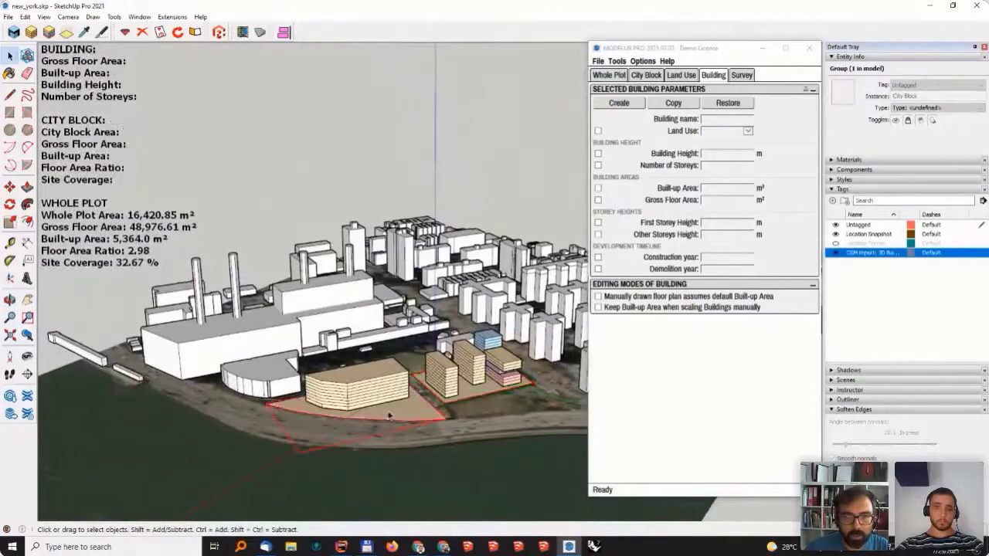